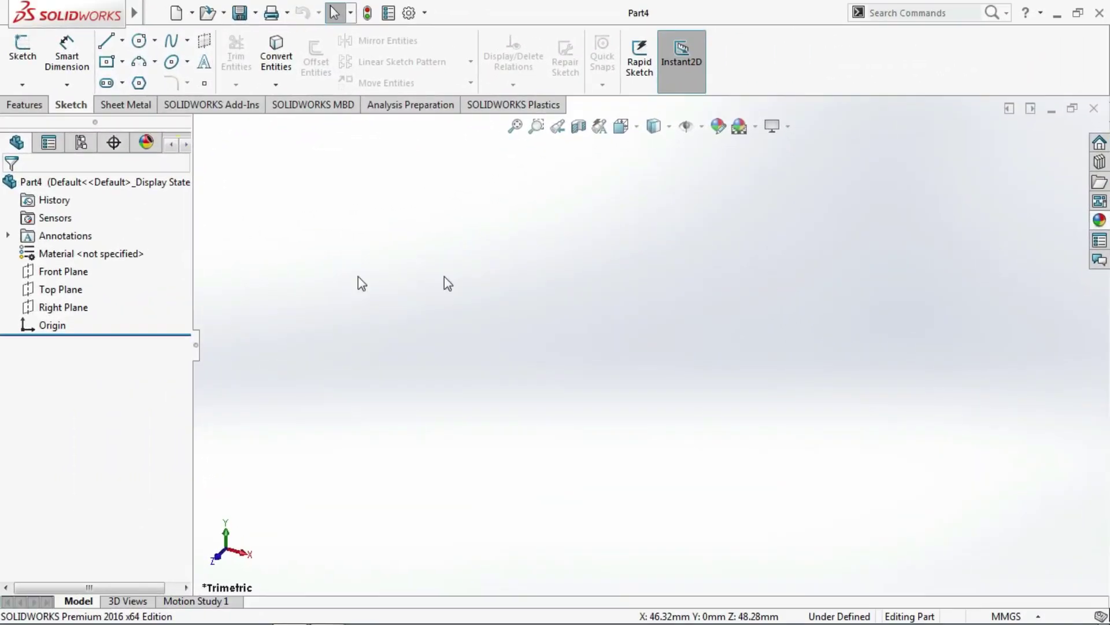
# Sketch a circle centred on the origin on the Front Plane
pyautogui.click(55, 272)
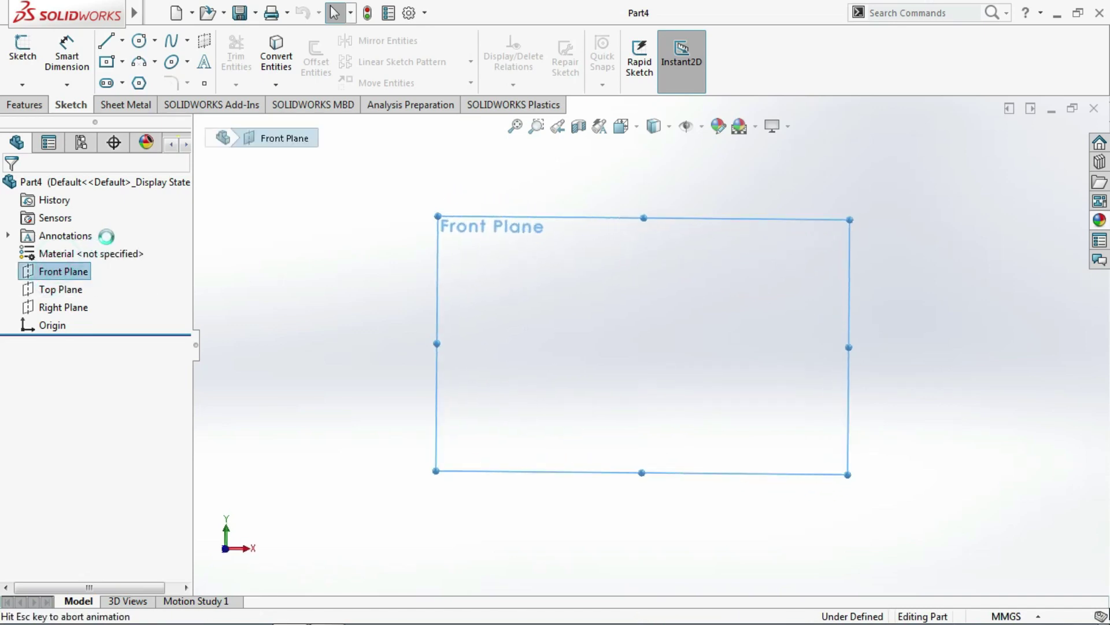
pyautogui.click(139, 41)
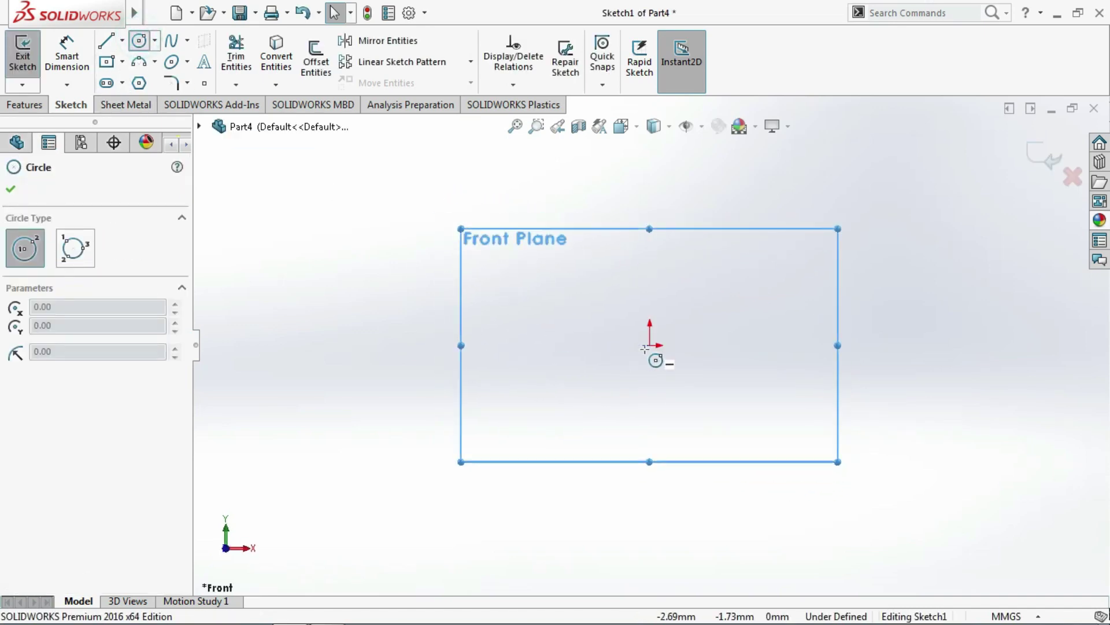
pyautogui.click(650, 345)
pyautogui.click(725, 379)
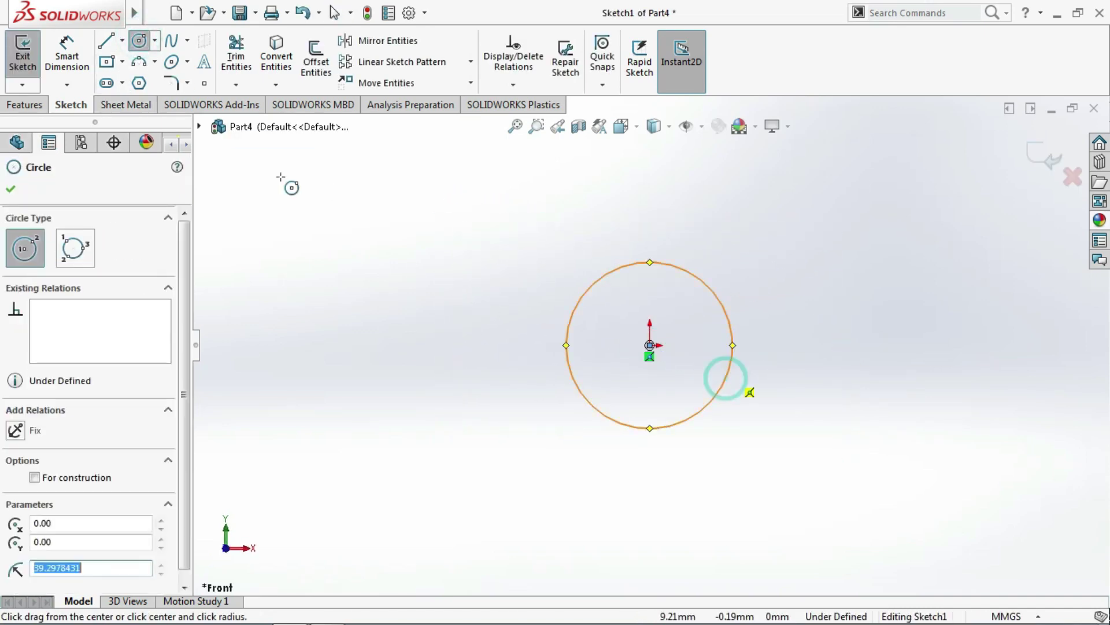
# Dimension the circle's diameter to 50 mm
pyautogui.click(66, 56)
pyautogui.click(636, 266)
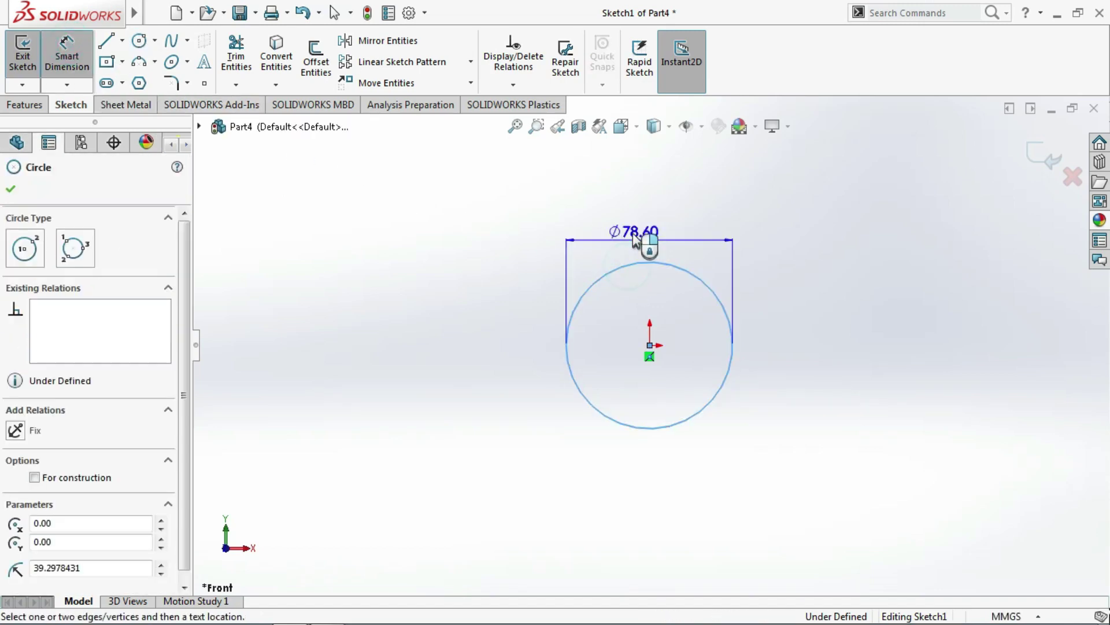
pyautogui.click(631, 232)
pyautogui.write('50')
pyautogui.press('Return')
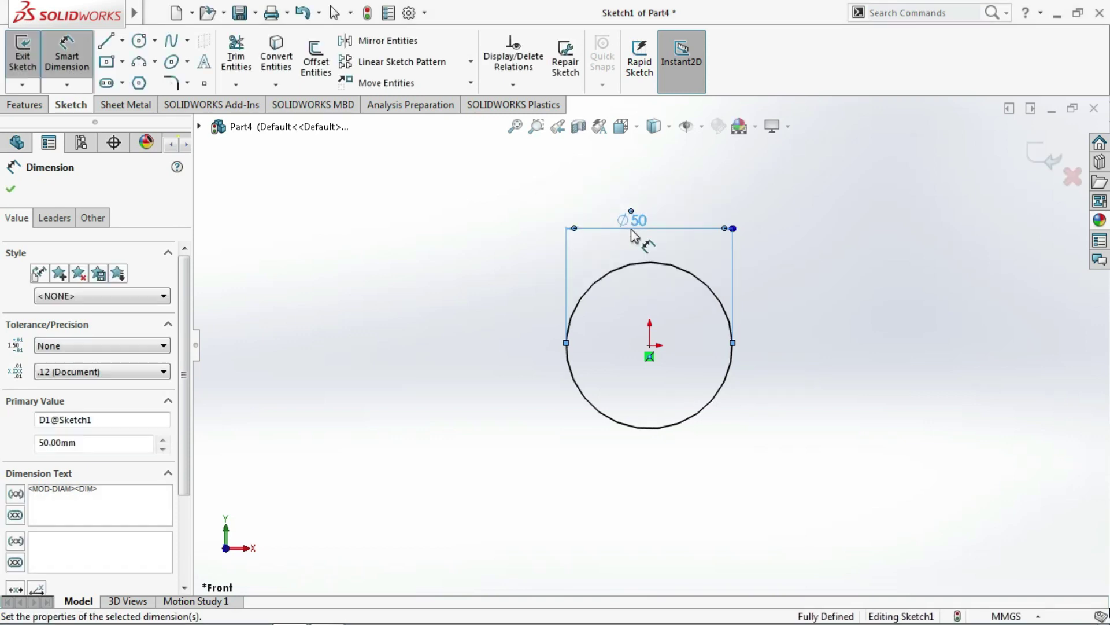
pyautogui.click(25, 104)
pyautogui.click(24, 68)
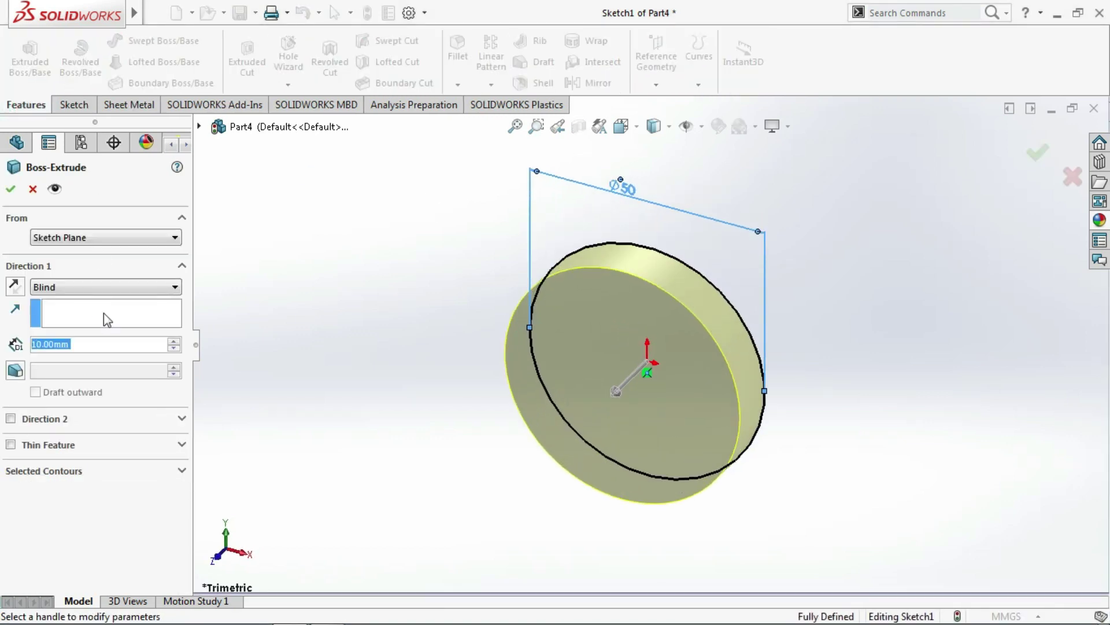
# Extrude the 50 mm circle to a 60 mm deep boss, creating Boss-Extrude1
pyautogui.write('60')
pyautogui.click(366, 277)
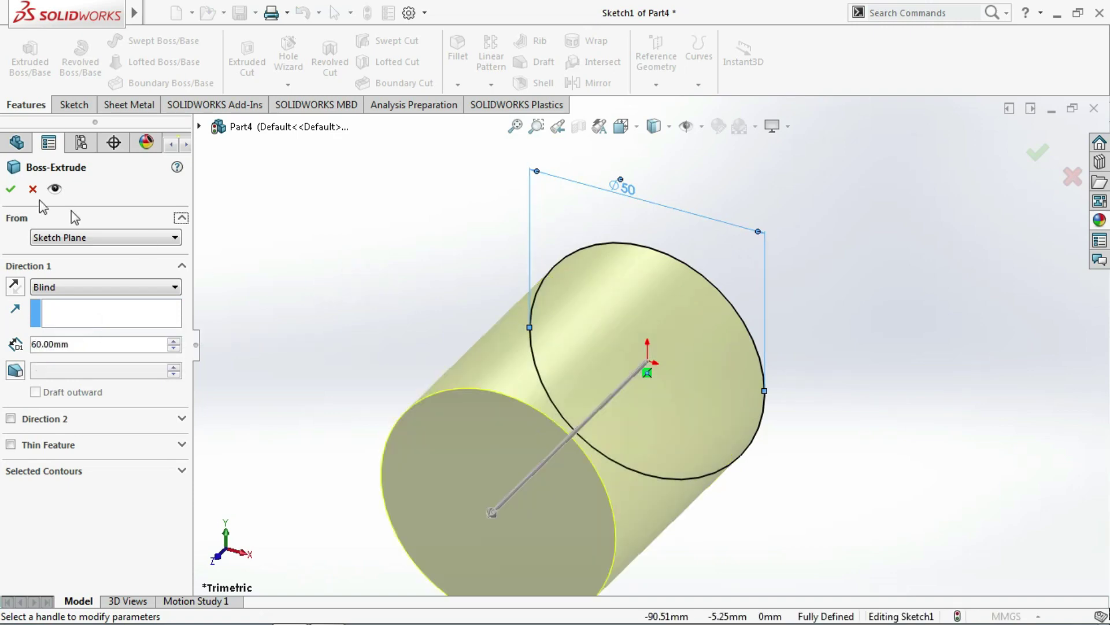
pyautogui.click(16, 189)
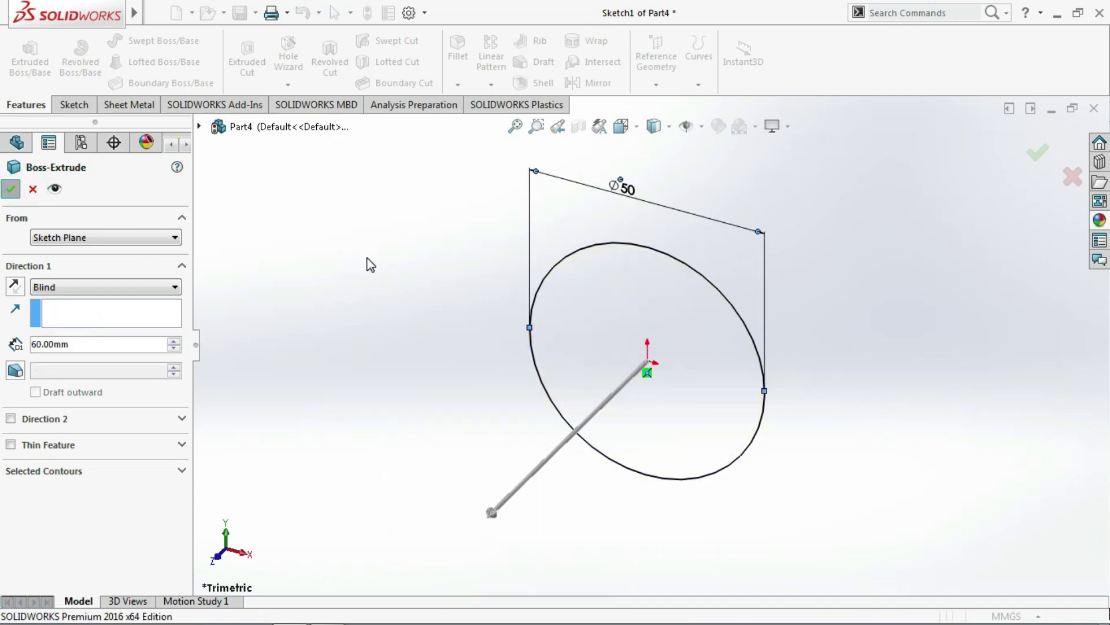
pyautogui.moveTo(392, 277)
pyautogui.mouseDown(button='middle')
pyautogui.moveTo(615, 464)
pyautogui.moveTo(668, 321)
pyautogui.moveTo(665, 331)
pyautogui.mouseUp(button='middle')
# Start a sketch on the cylinder's end face with a circle centred on the origin
pyautogui.click(665, 331)
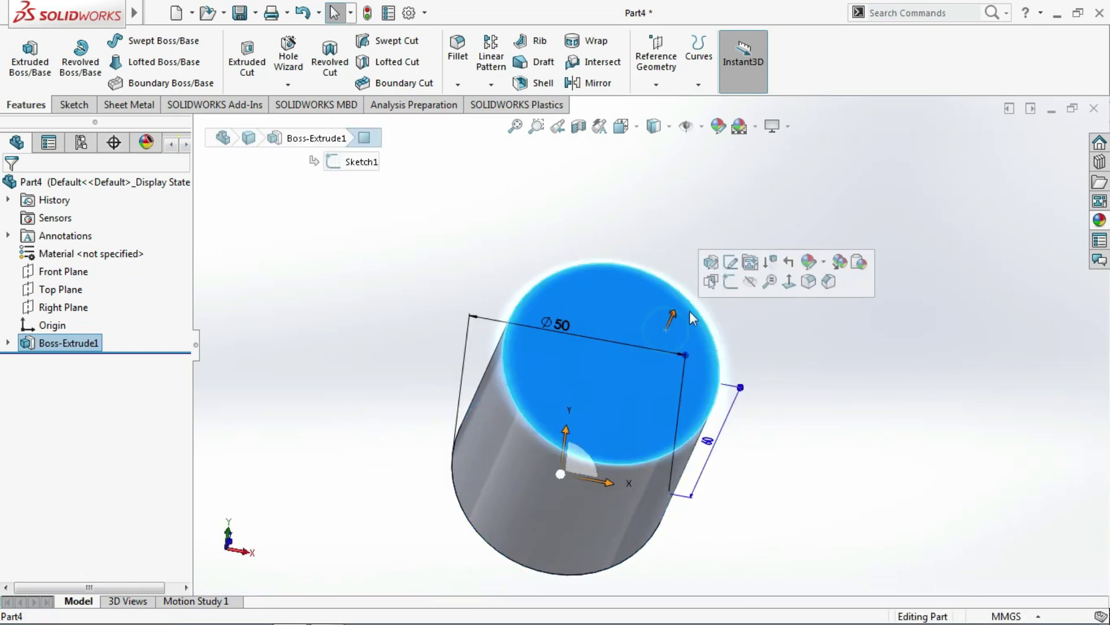
pyautogui.click(736, 284)
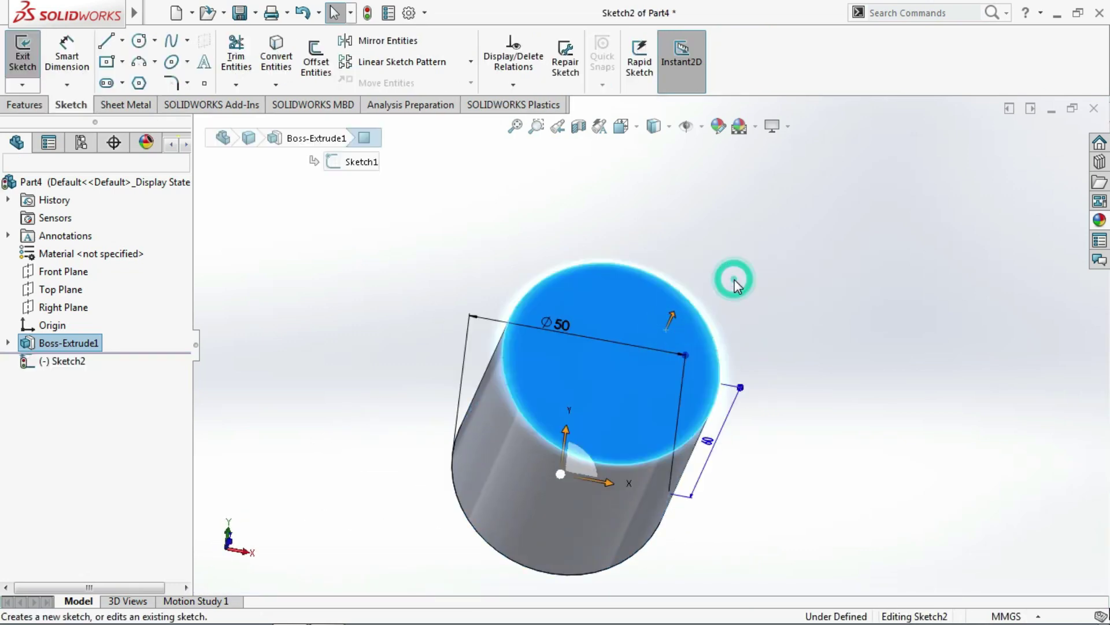
pyautogui.click(139, 40)
pyautogui.click(612, 364)
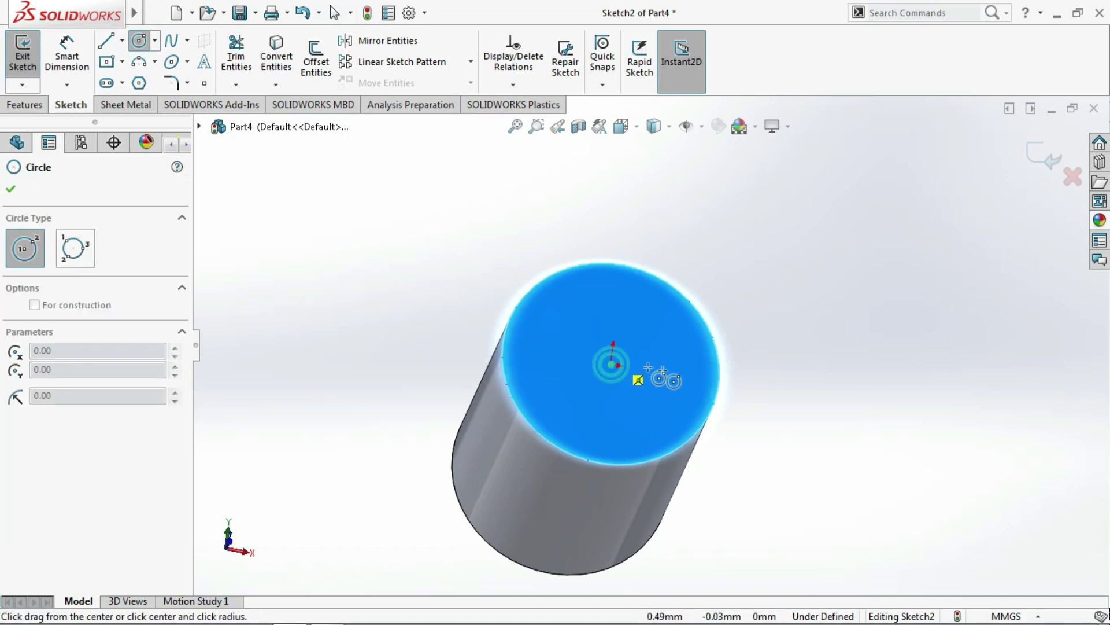
pyautogui.click(742, 388)
# Dimension the new circle's diameter to 52 mm
pyautogui.click(67, 55)
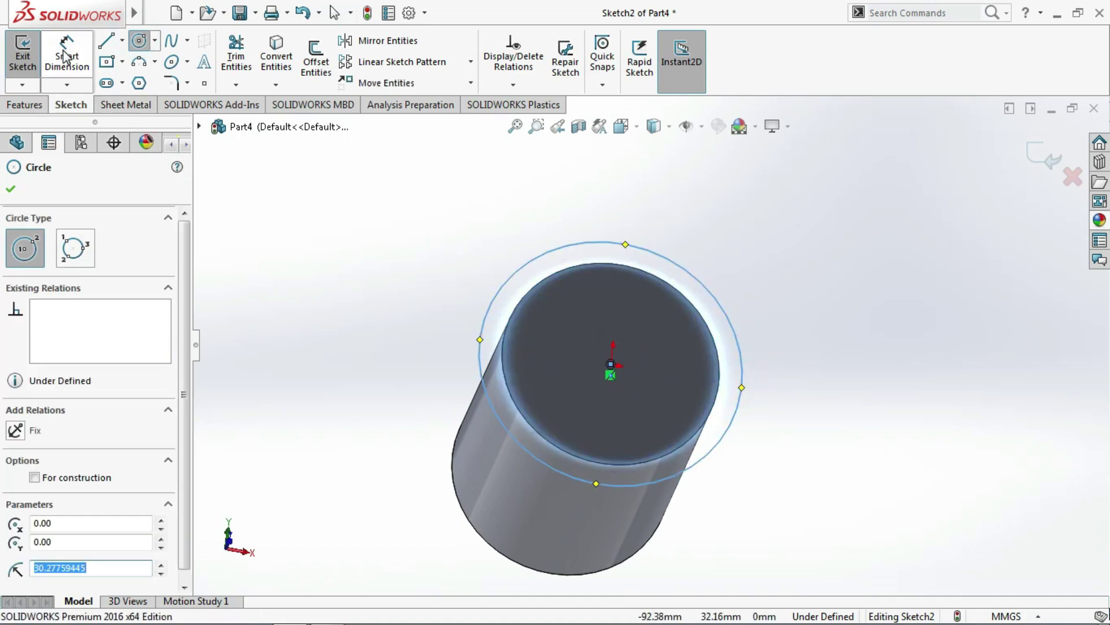
pyautogui.click(660, 257)
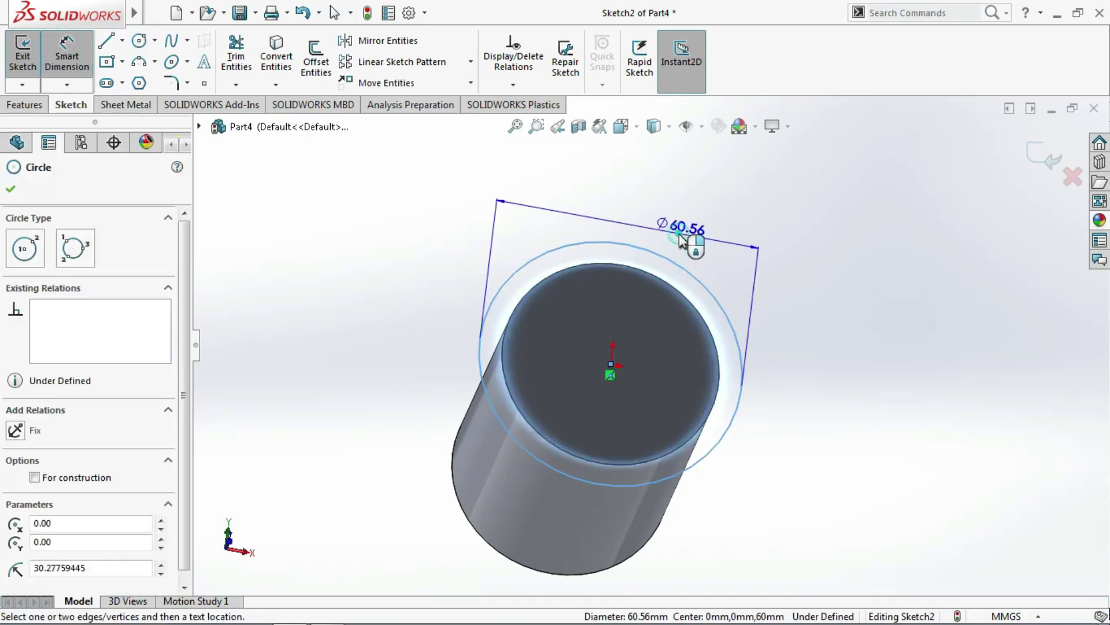
pyautogui.click(683, 234)
pyautogui.write('52')
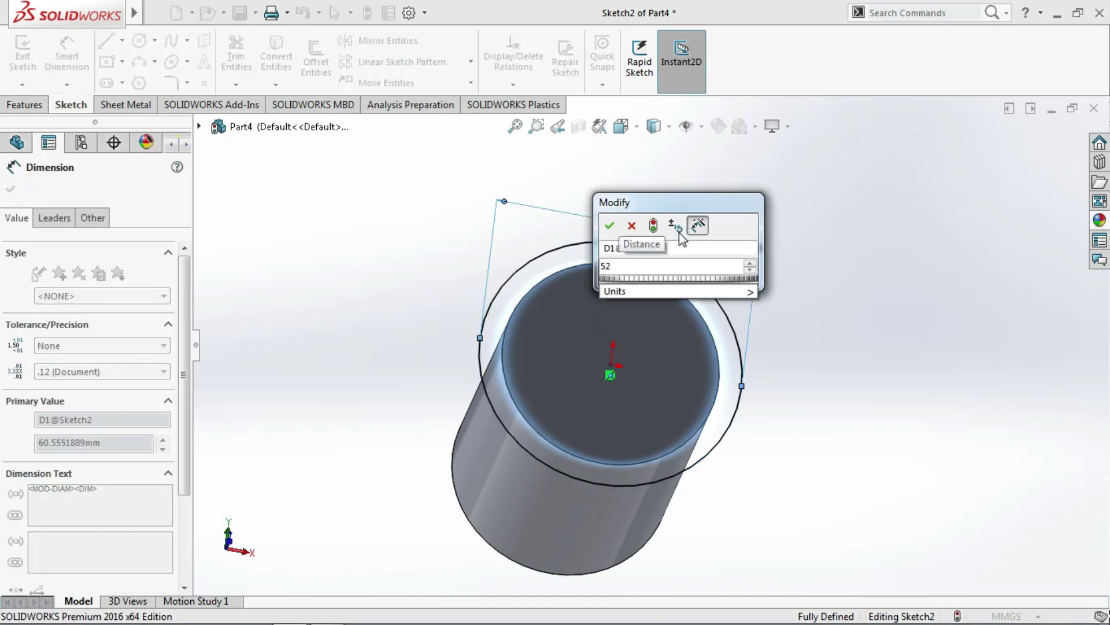
pyautogui.press('Return')
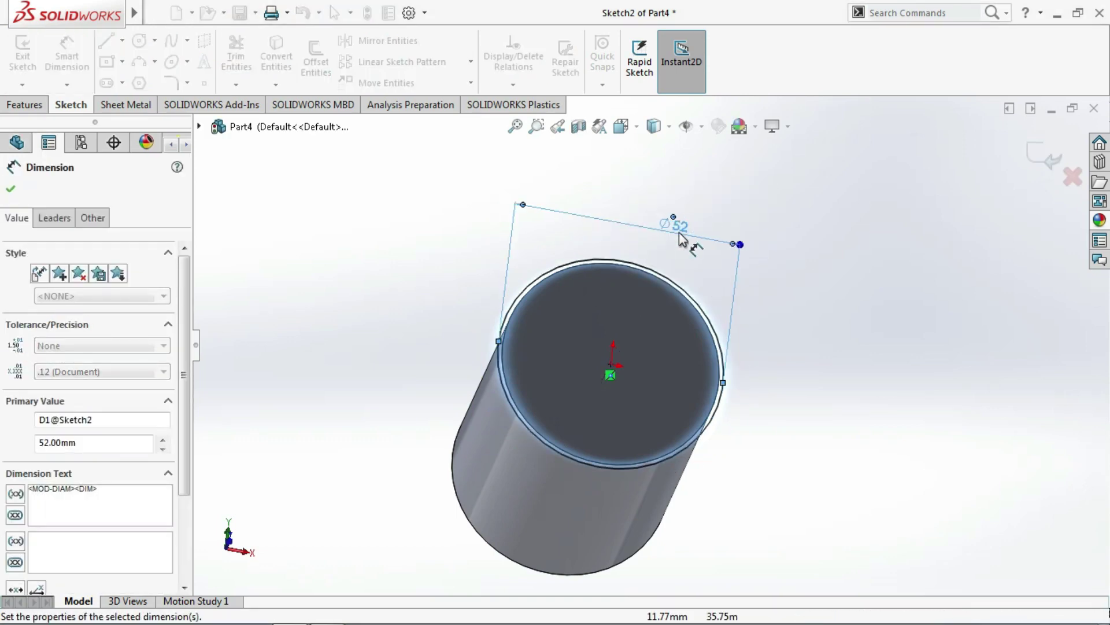
pyautogui.click(10, 106)
pyautogui.click(23, 74)
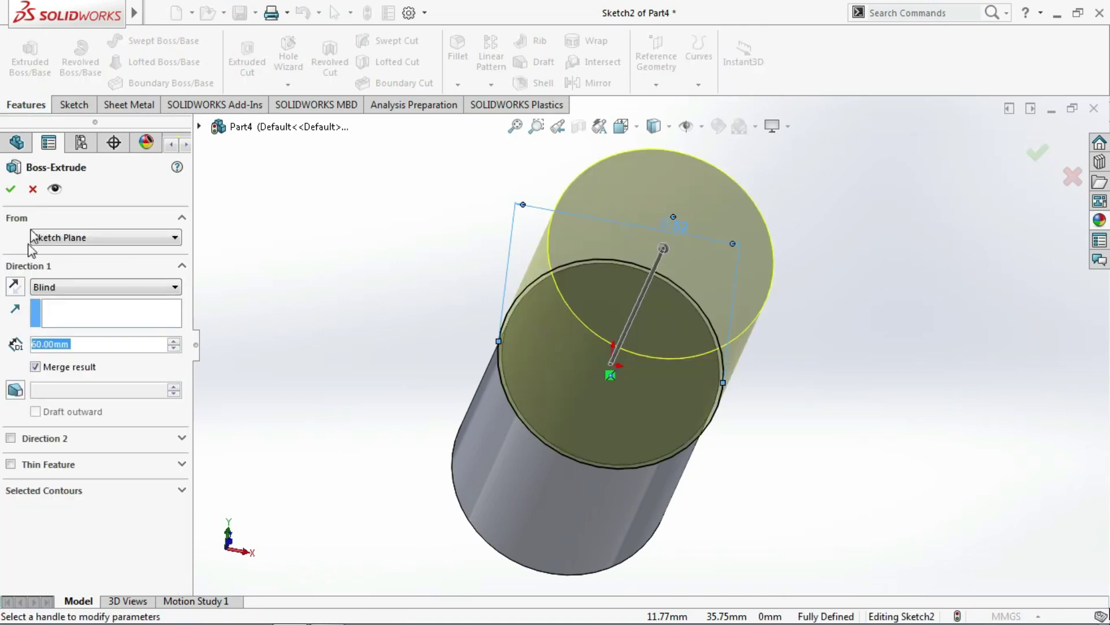
# Extrude the 52 mm circle 2 mm in reverse direction to form the rim lip
pyautogui.click(16, 287)
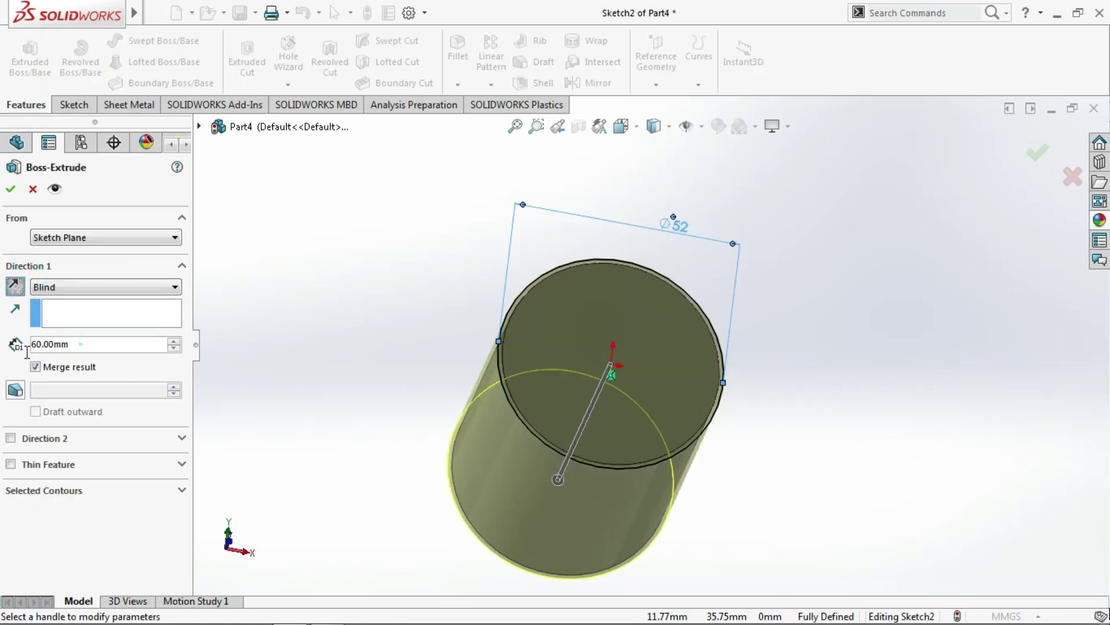
pyautogui.write('2')
pyautogui.press('Return')
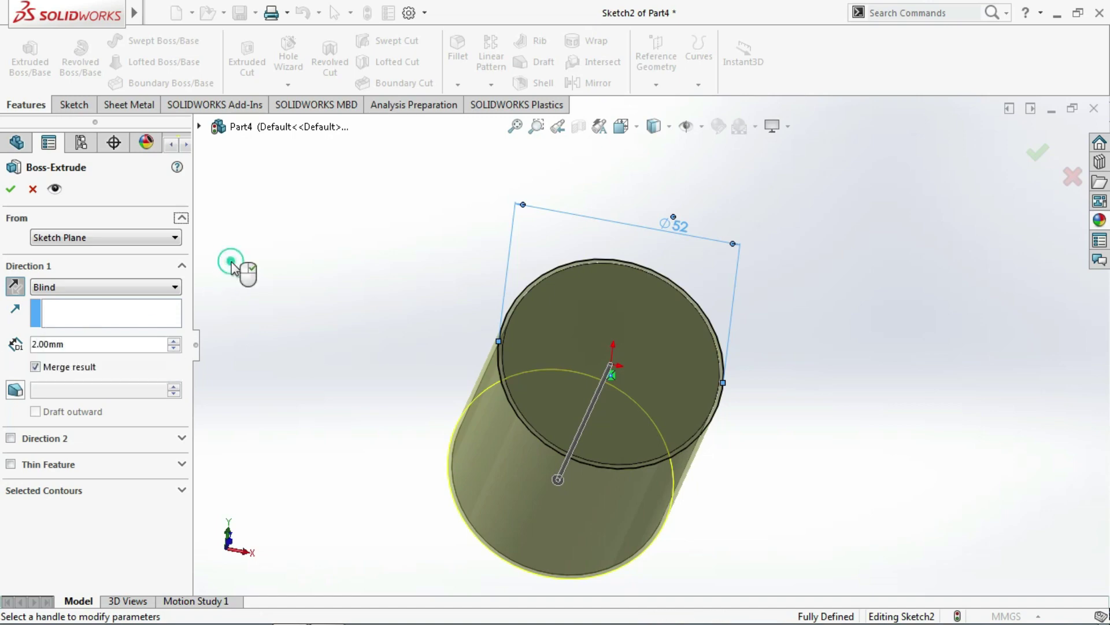
pyautogui.click(11, 188)
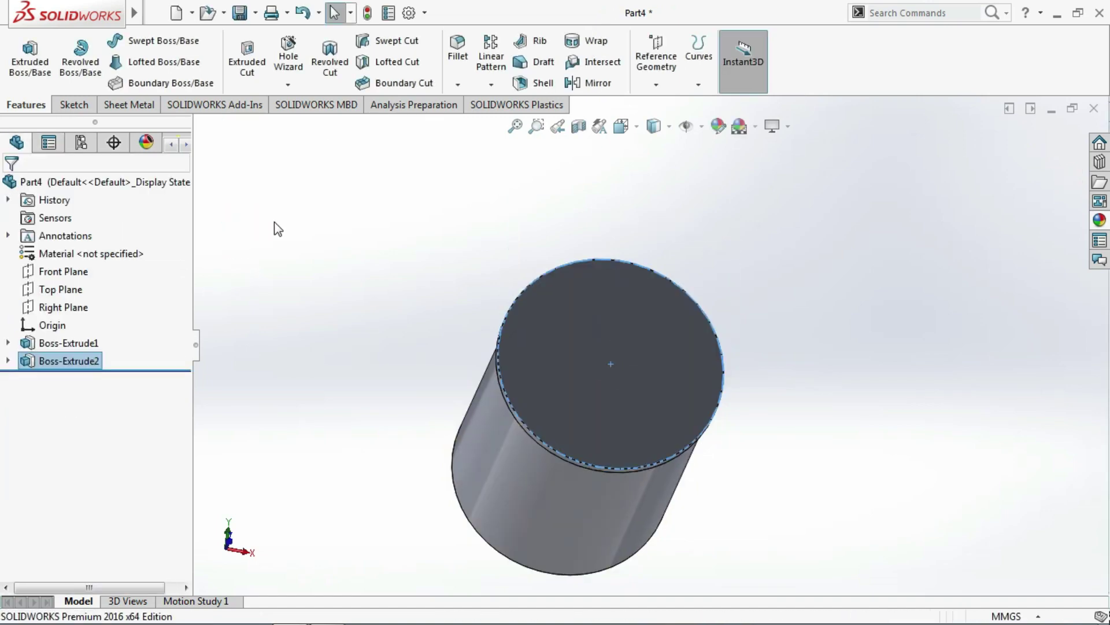
pyautogui.click(389, 191)
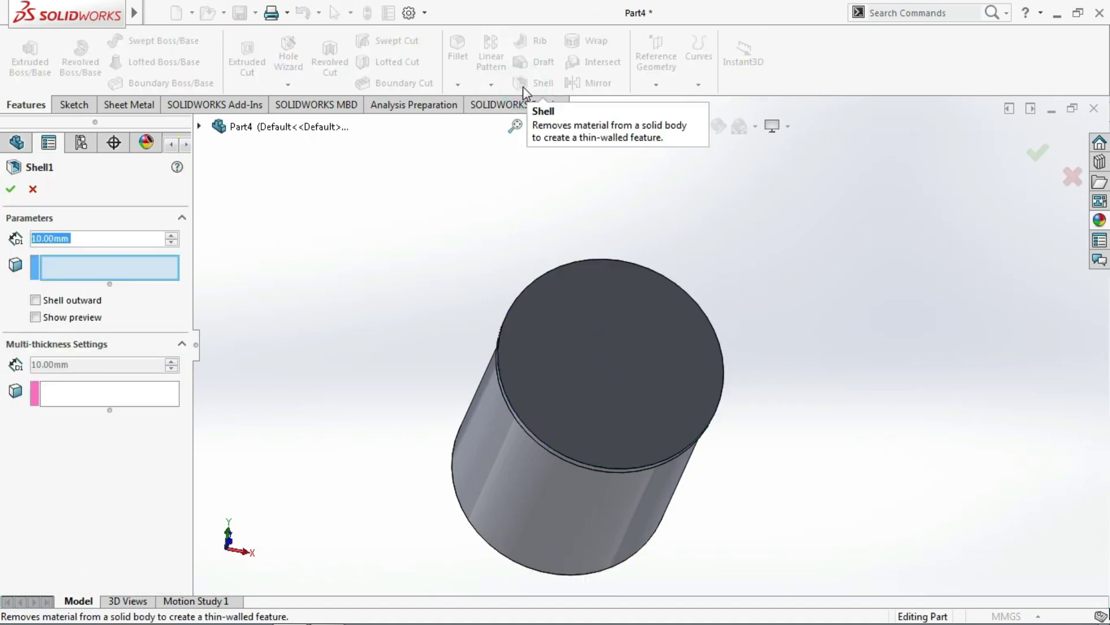
# Shell the cylinder with 2 mm walls, removing the rim's end face
pyautogui.write('2')
pyautogui.click(433, 203)
pyautogui.click(592, 328)
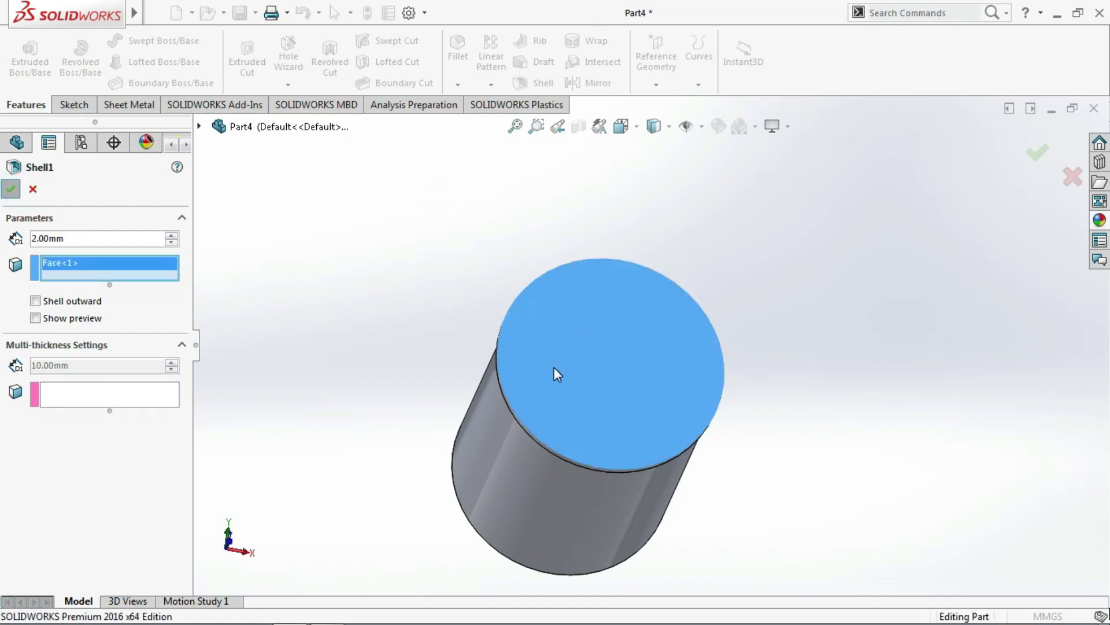
pyautogui.click(871, 361)
pyautogui.scroll(3, 810, 417)
pyautogui.moveTo(800, 434); pyautogui.dragTo(768, 306, button='middle')
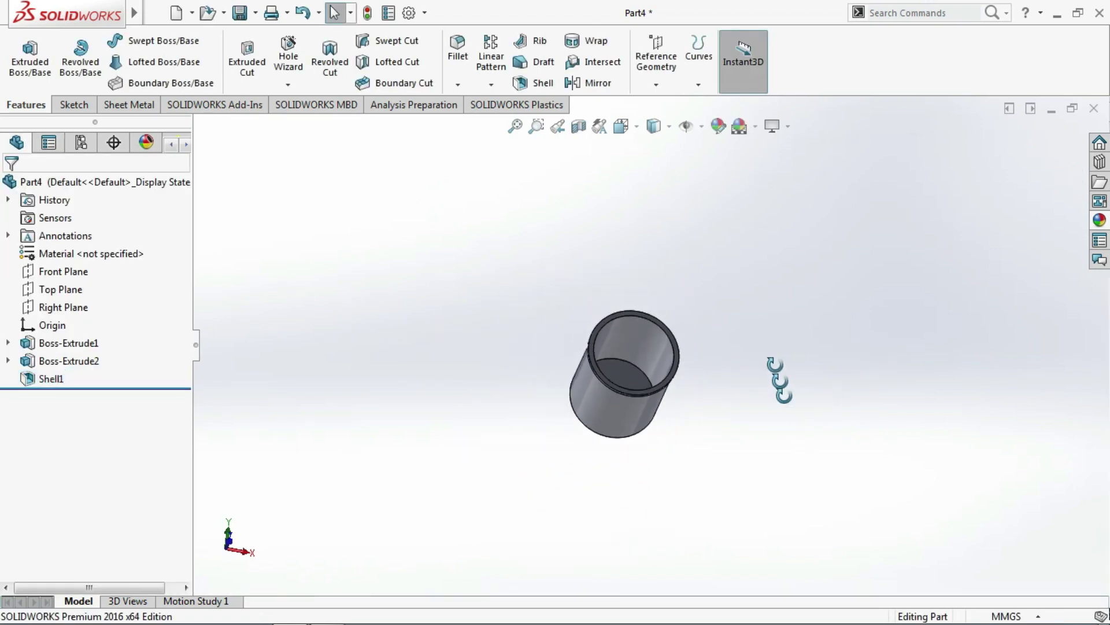
pyautogui.click(67, 290)
# View the Top Plane Normal To and open a new sketch on it
pyautogui.click(133, 269)
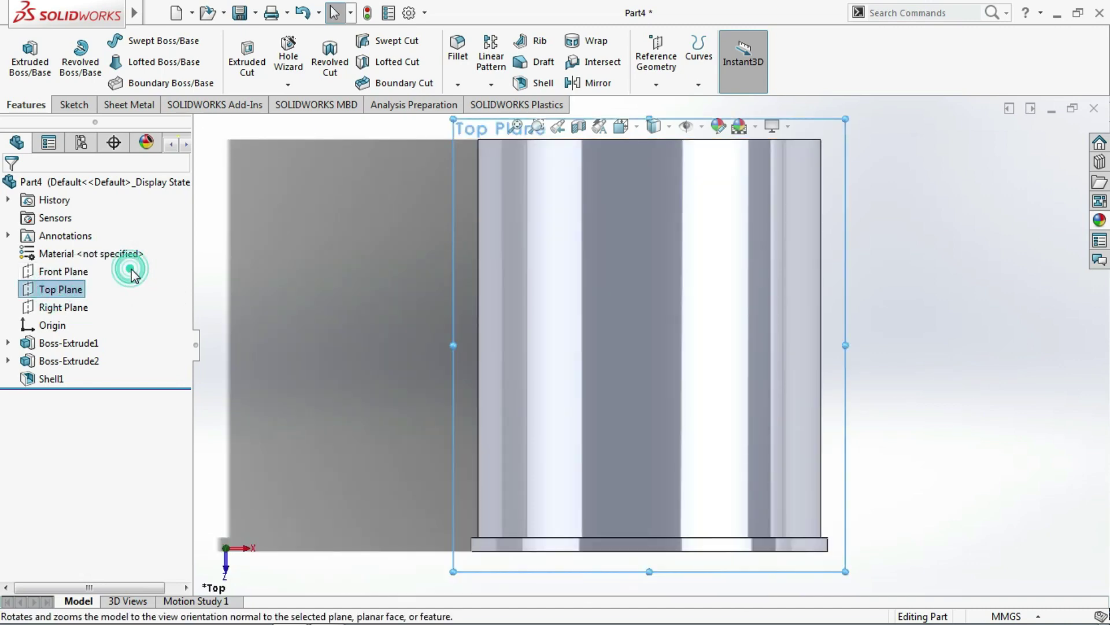
pyautogui.rightClick(81, 290)
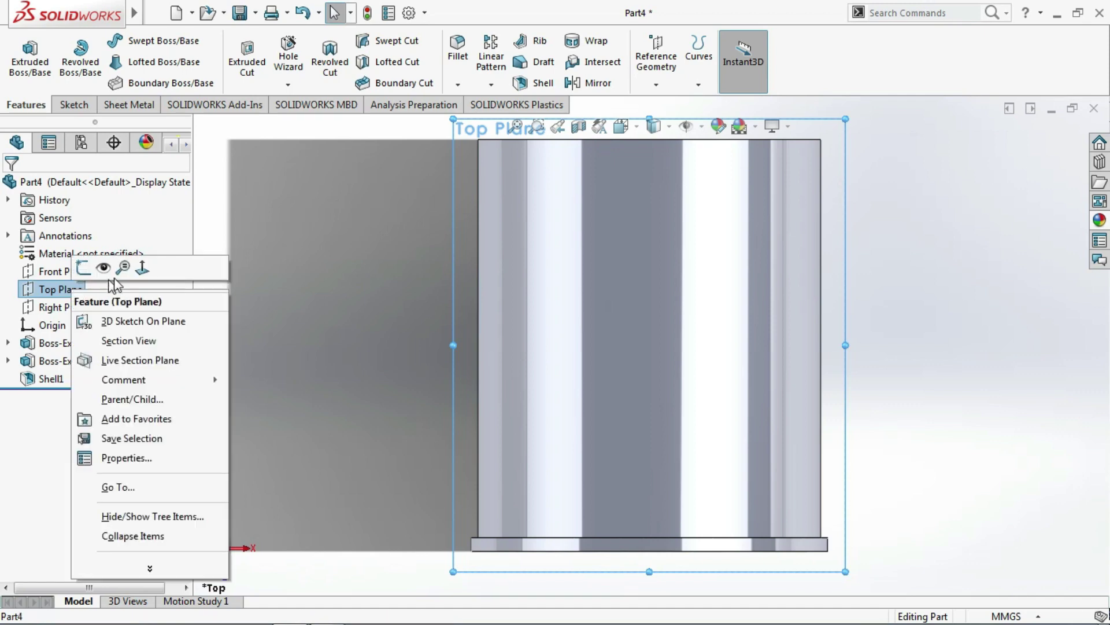
pyautogui.click(136, 272)
pyautogui.rightClick(72, 284)
pyautogui.click(79, 268)
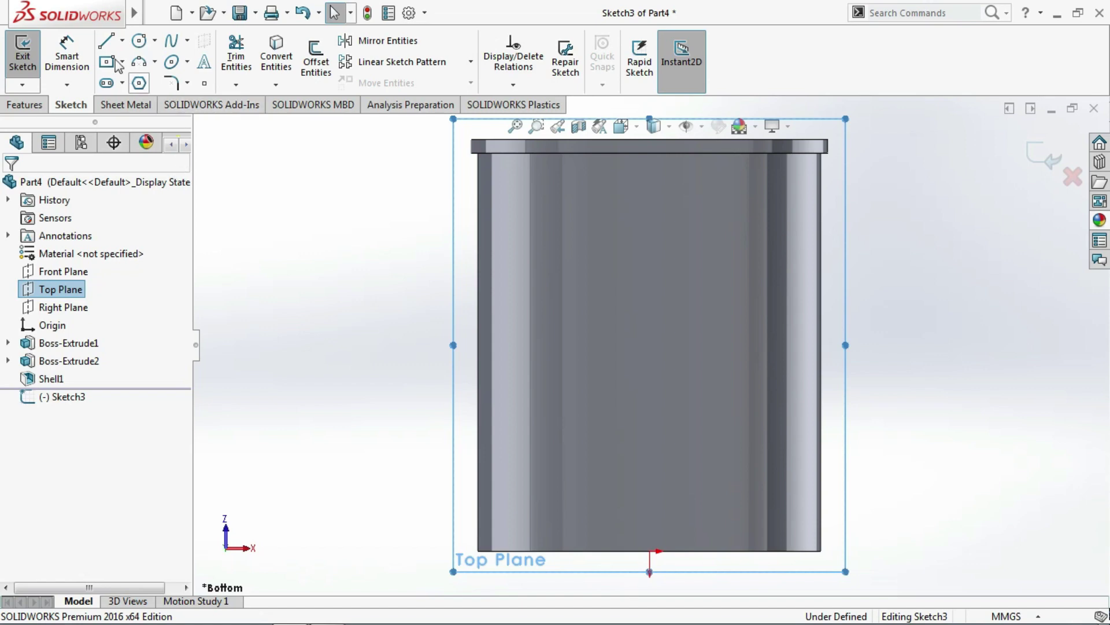
pyautogui.click(106, 45)
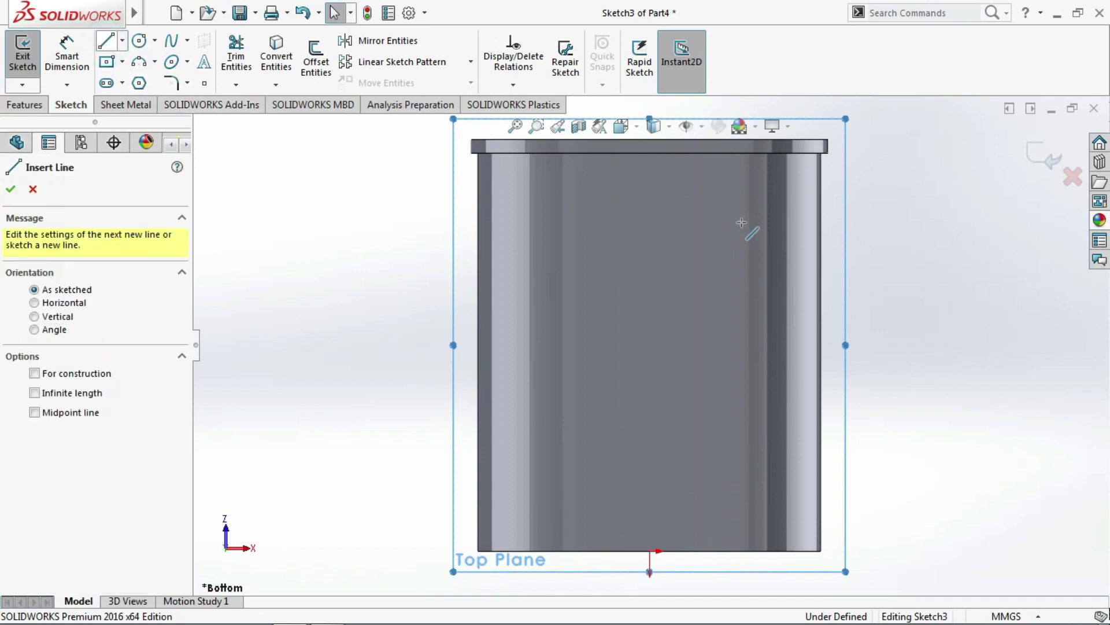
# Draw the handle's top, outer vertical and diagonal lines off the cup's right side
pyautogui.click(814, 207)
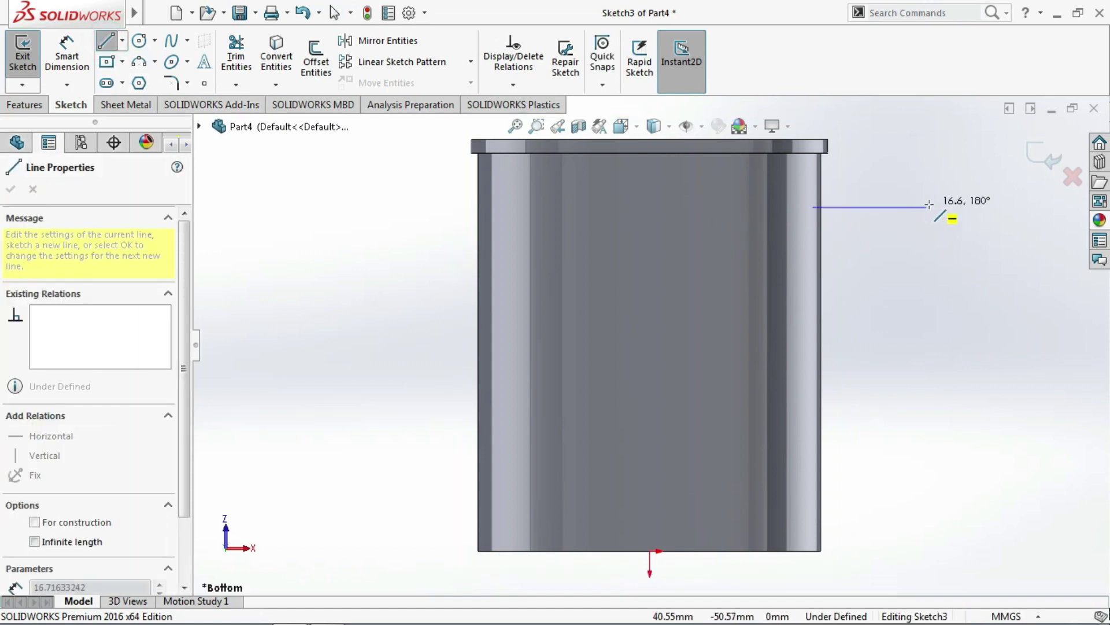
pyautogui.click(972, 207)
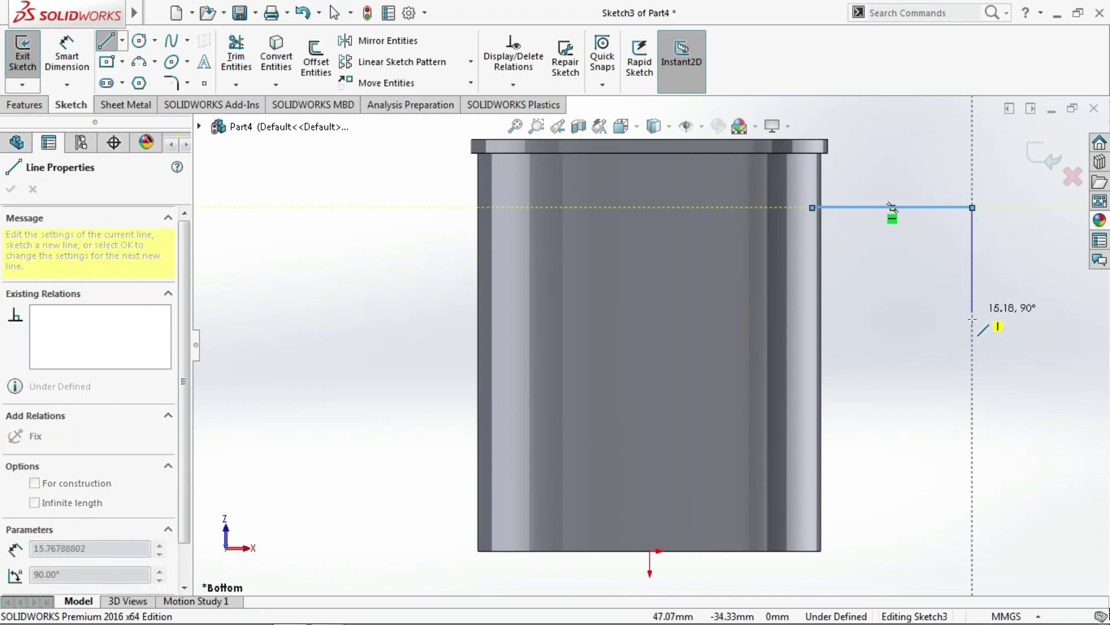
pyautogui.click(972, 342)
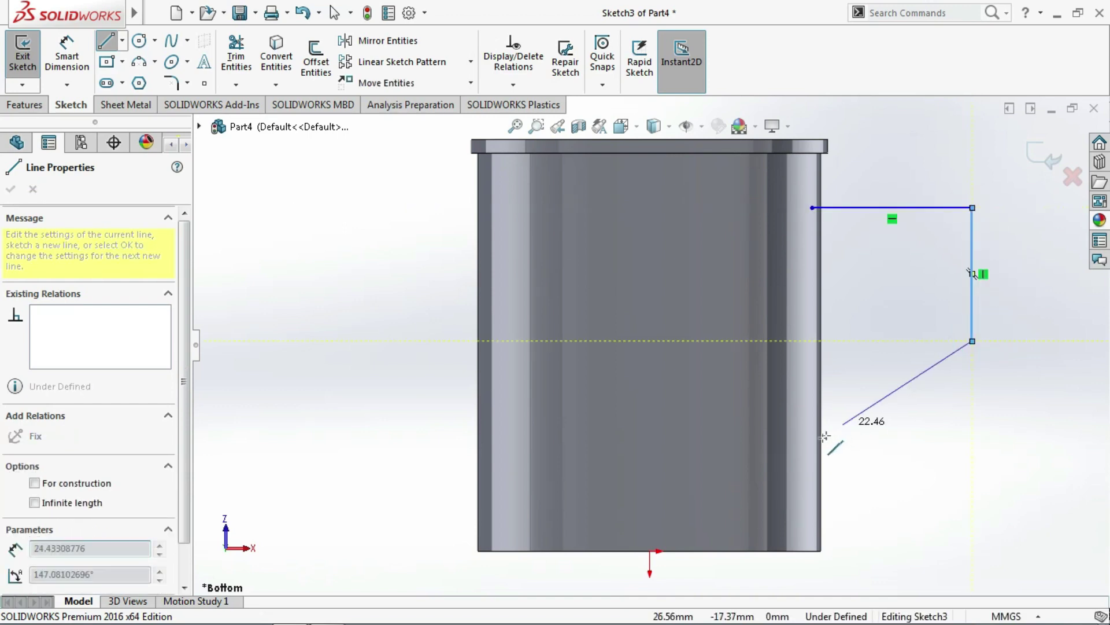
pyautogui.click(813, 474)
pyautogui.rightClick(873, 309)
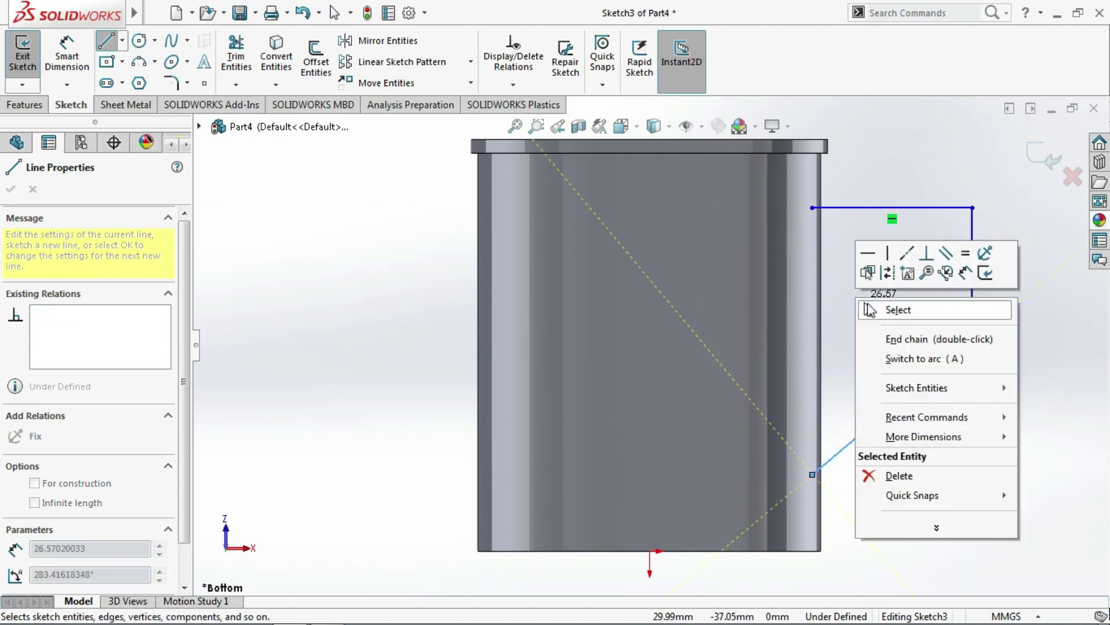
pyautogui.click(868, 305)
pyautogui.press('Escape')
# Close the handle outline with a vertical line along the mug wall
pyautogui.click(67, 56)
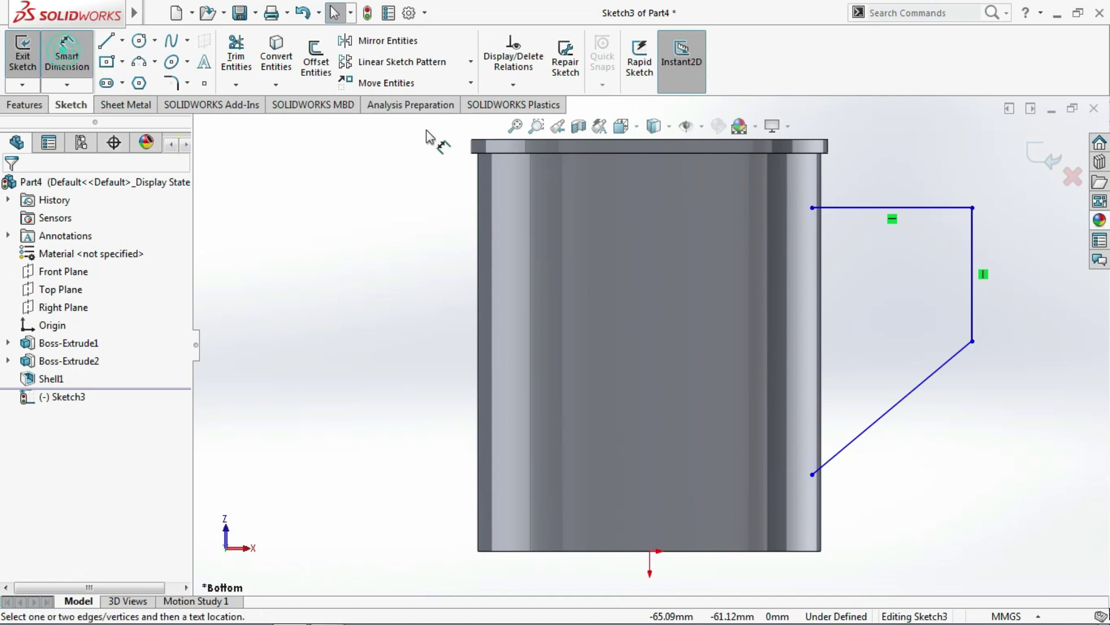
pyautogui.click(813, 208)
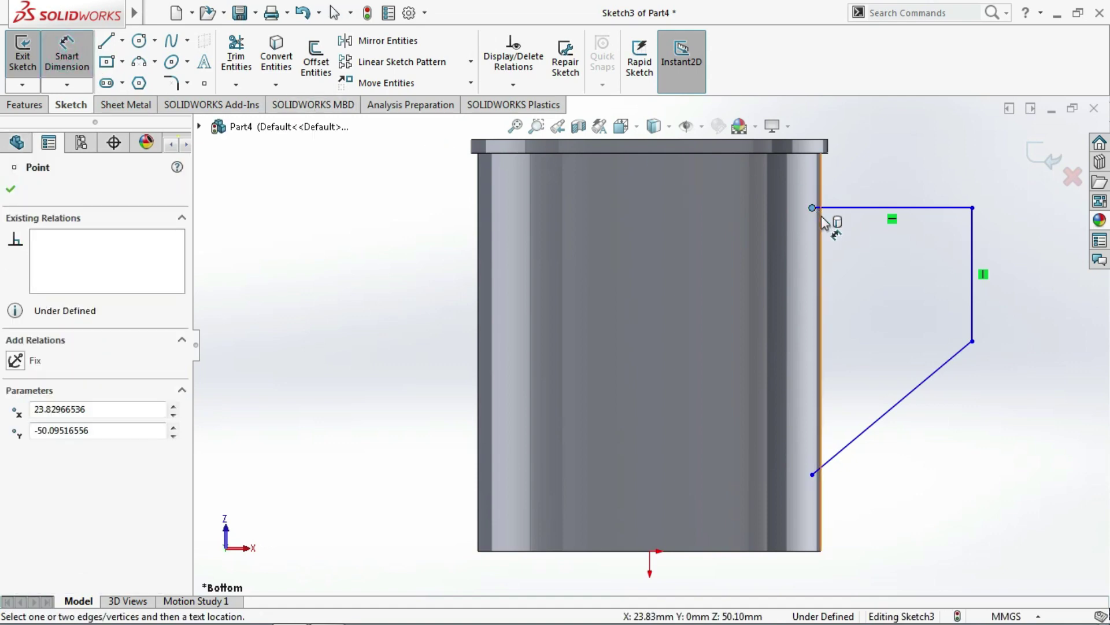
pyautogui.click(107, 44)
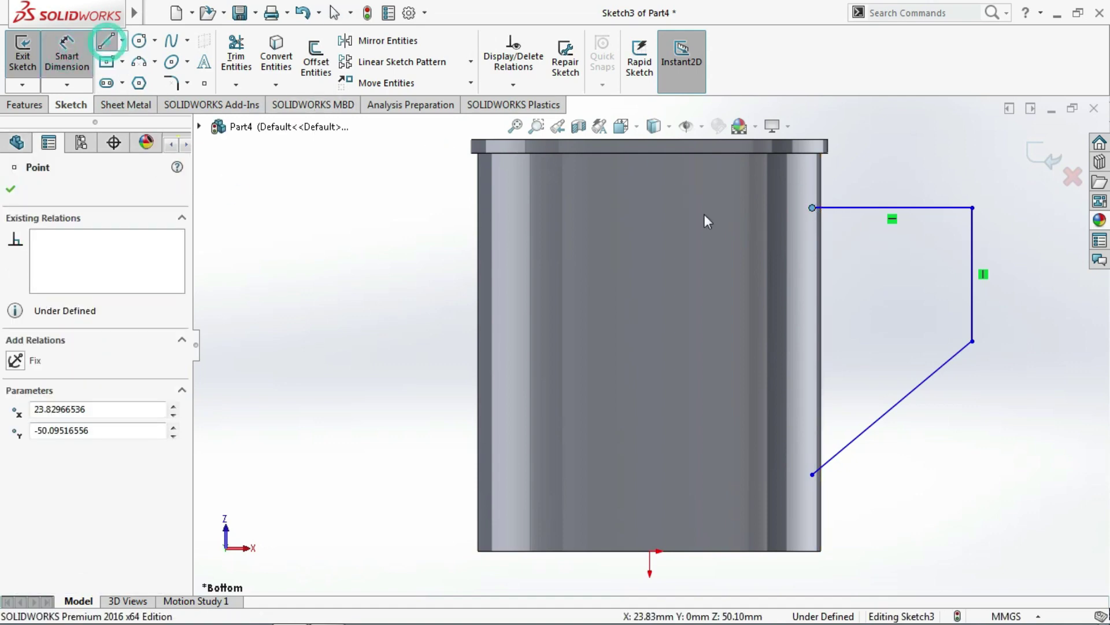
pyautogui.click(813, 208)
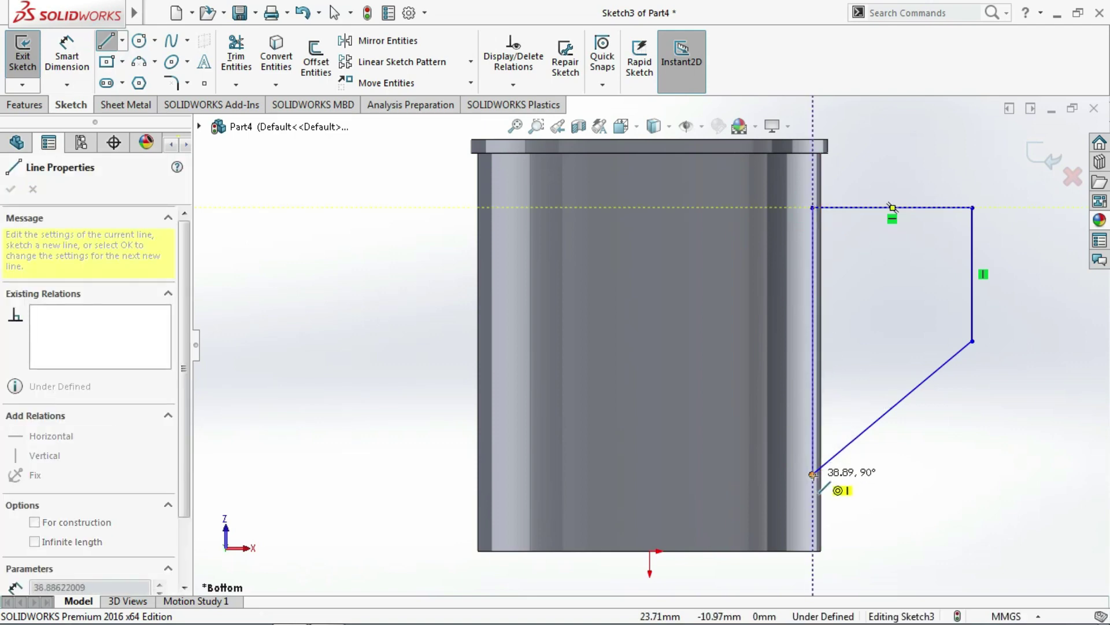
pyautogui.click(812, 473)
pyautogui.rightClick(812, 340)
pyautogui.press('Escape')
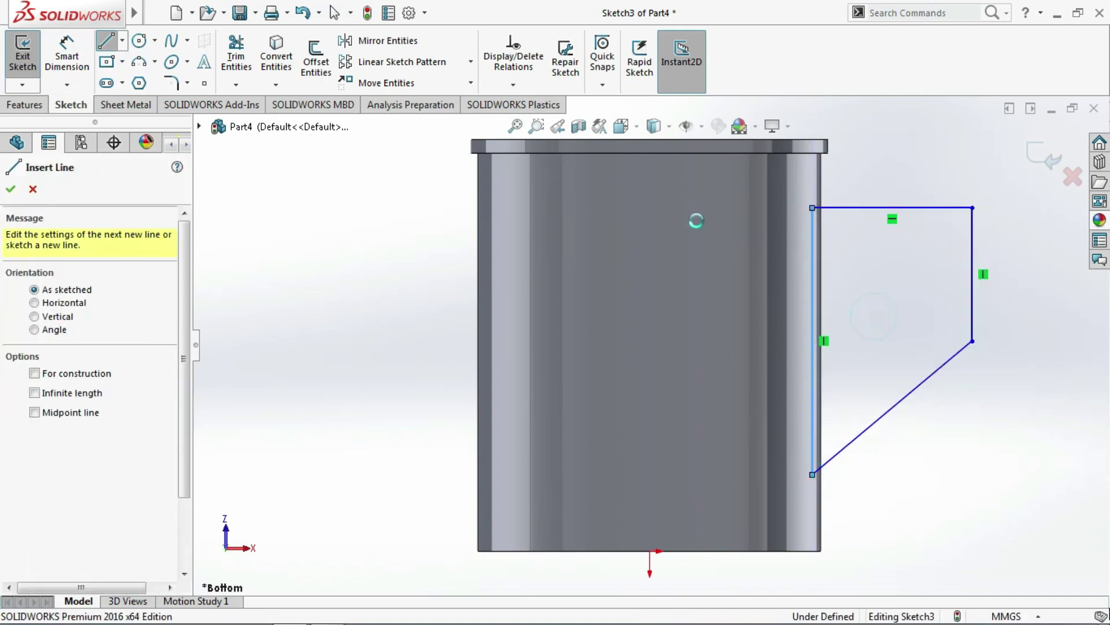
pyautogui.press('Escape')
pyautogui.press('d')
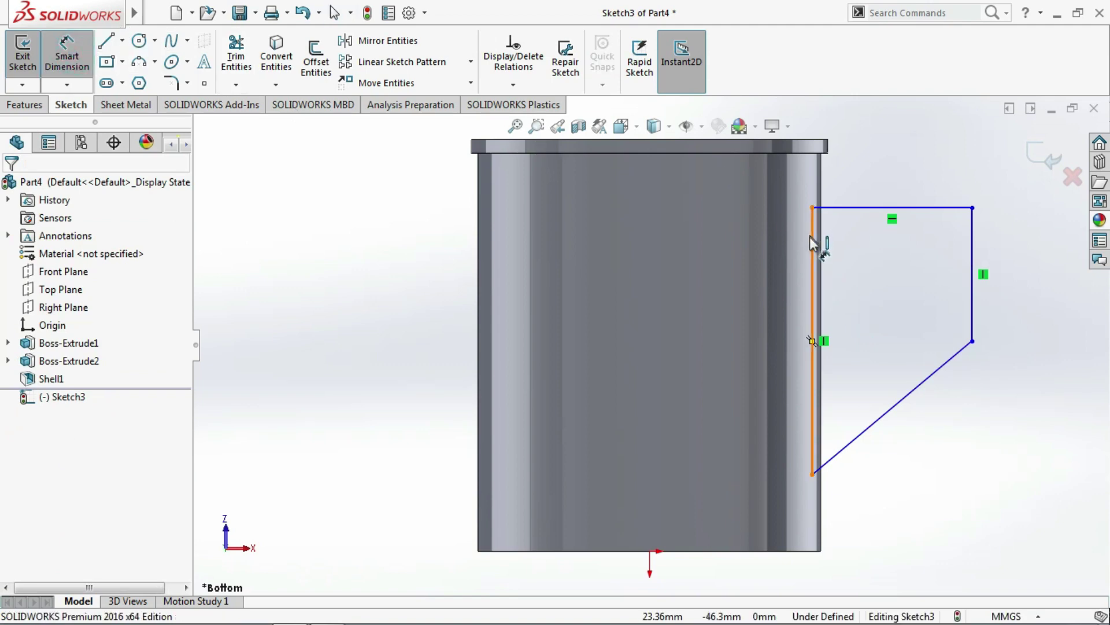
# Dimension the inner line 2 mm off the wall and the outer side 15 mm long
pyautogui.click(811, 237)
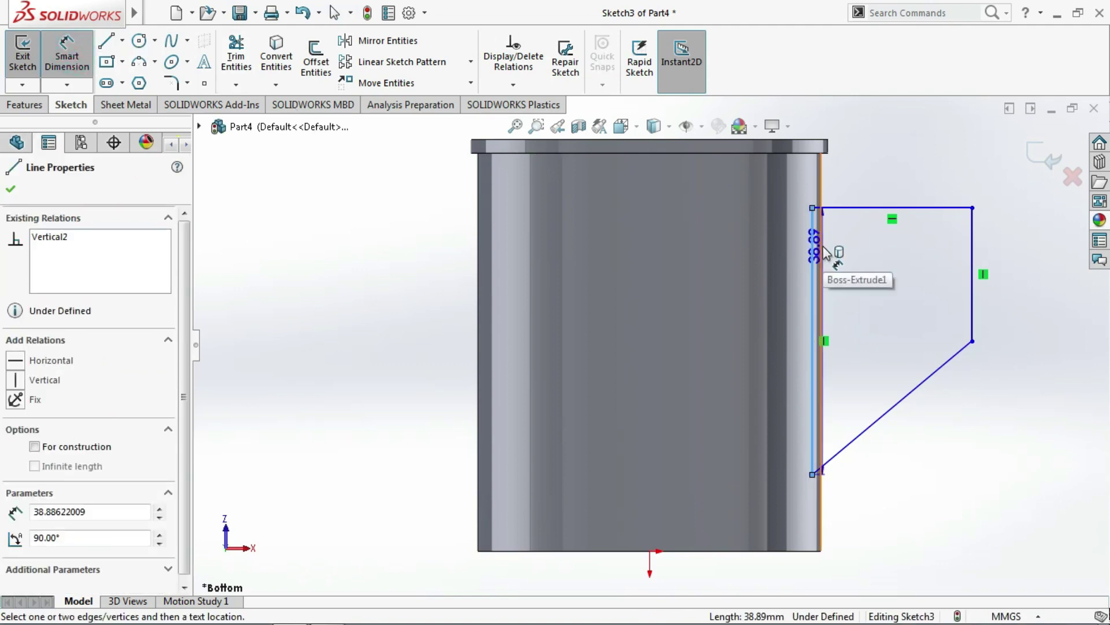
pyautogui.click(826, 254)
pyautogui.click(828, 187)
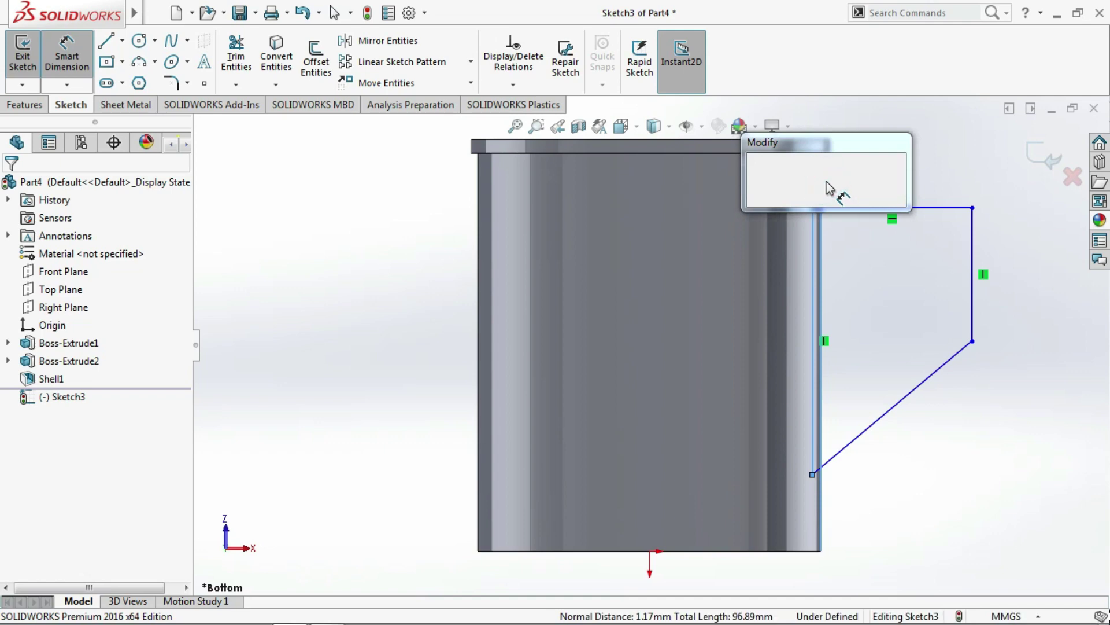
pyautogui.write('2')
pyautogui.press('Return')
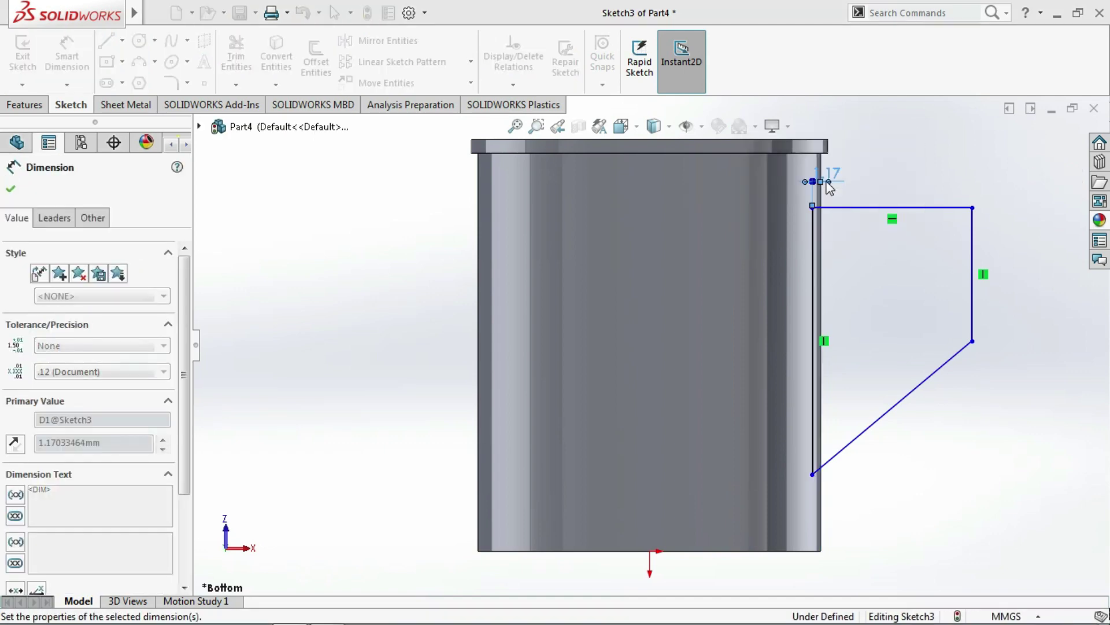
pyautogui.click(970, 300)
pyautogui.click(987, 299)
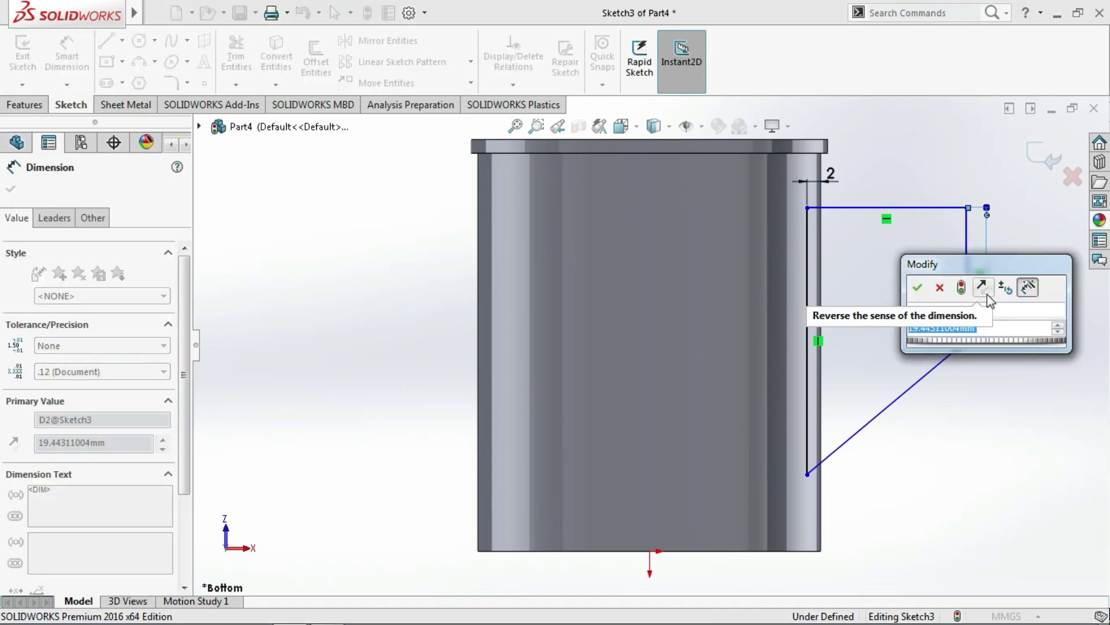
pyautogui.press('Return')
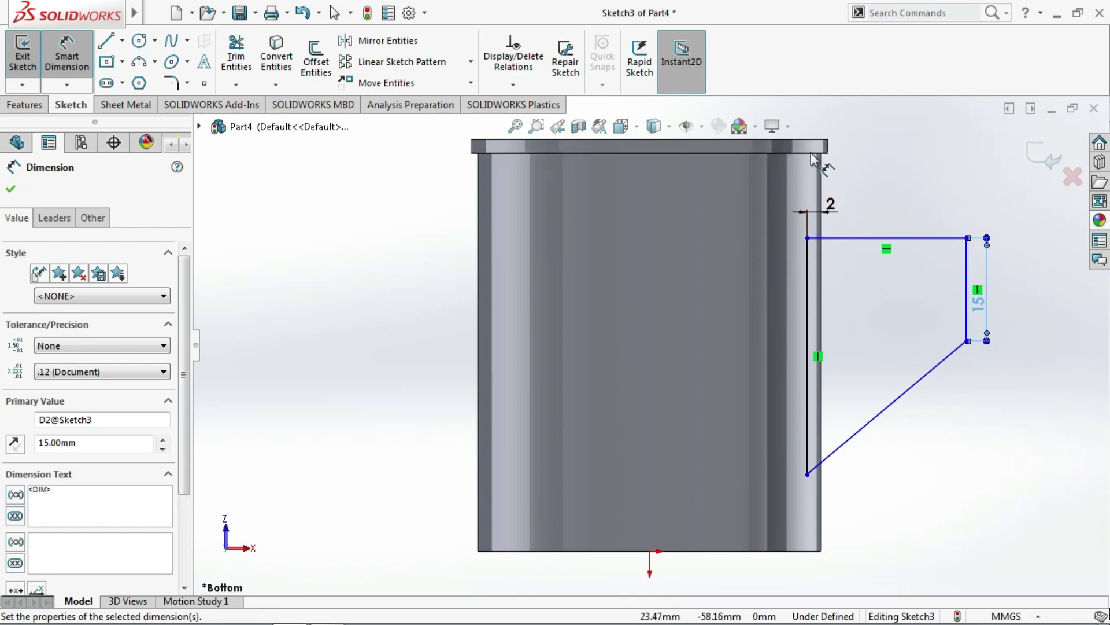
pyautogui.press('Escape')
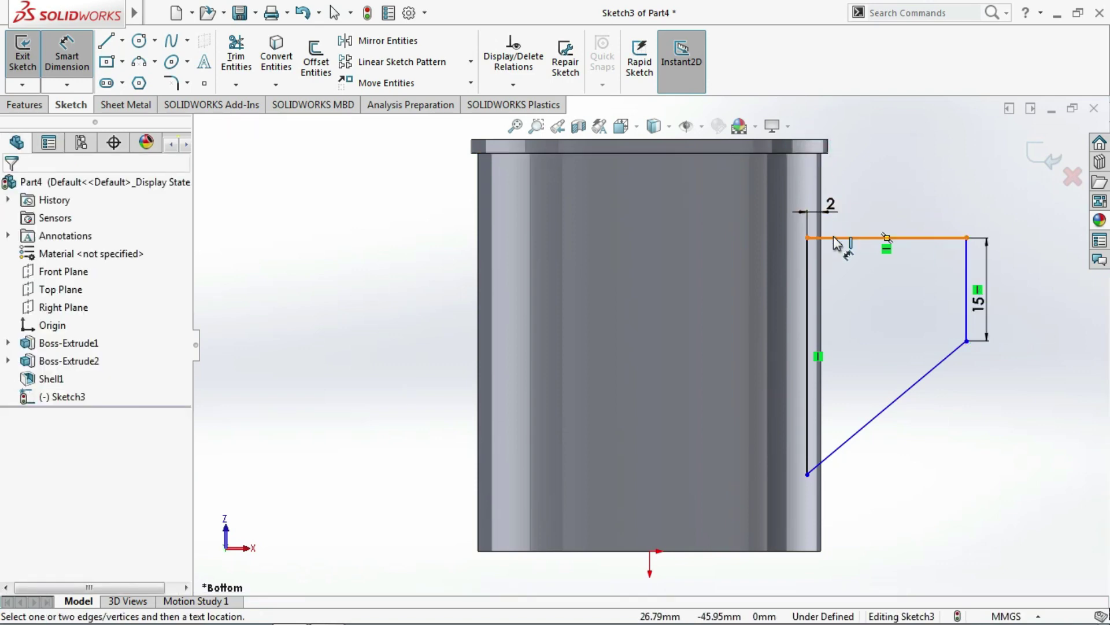
# Set the handle's top line 5 mm below the mug's top edge
pyautogui.click(833, 237)
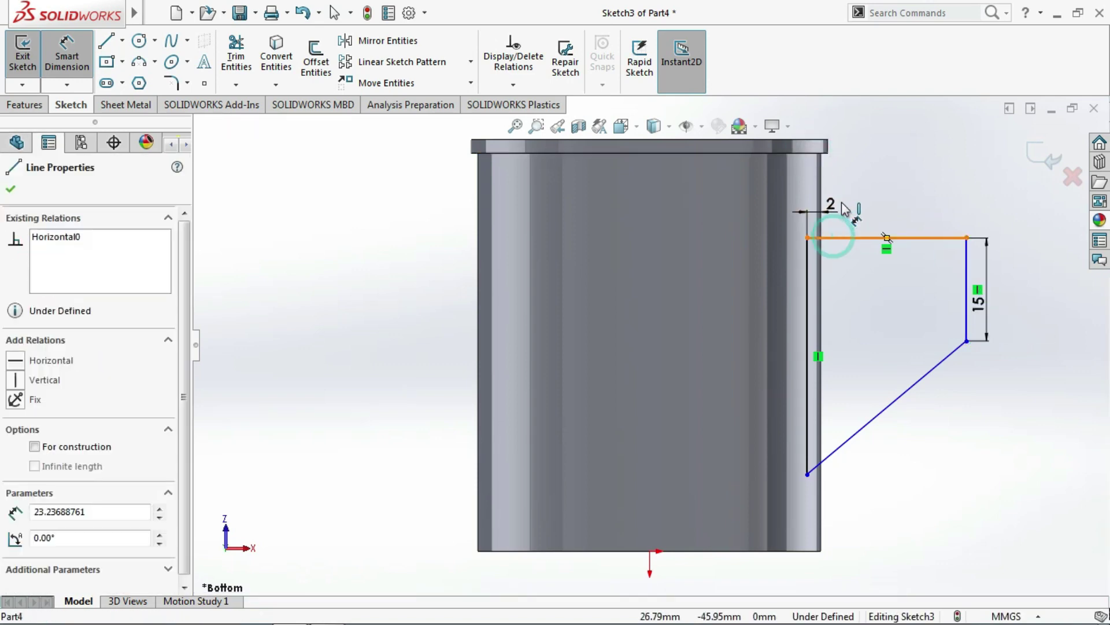
pyautogui.click(823, 156)
pyautogui.click(850, 166)
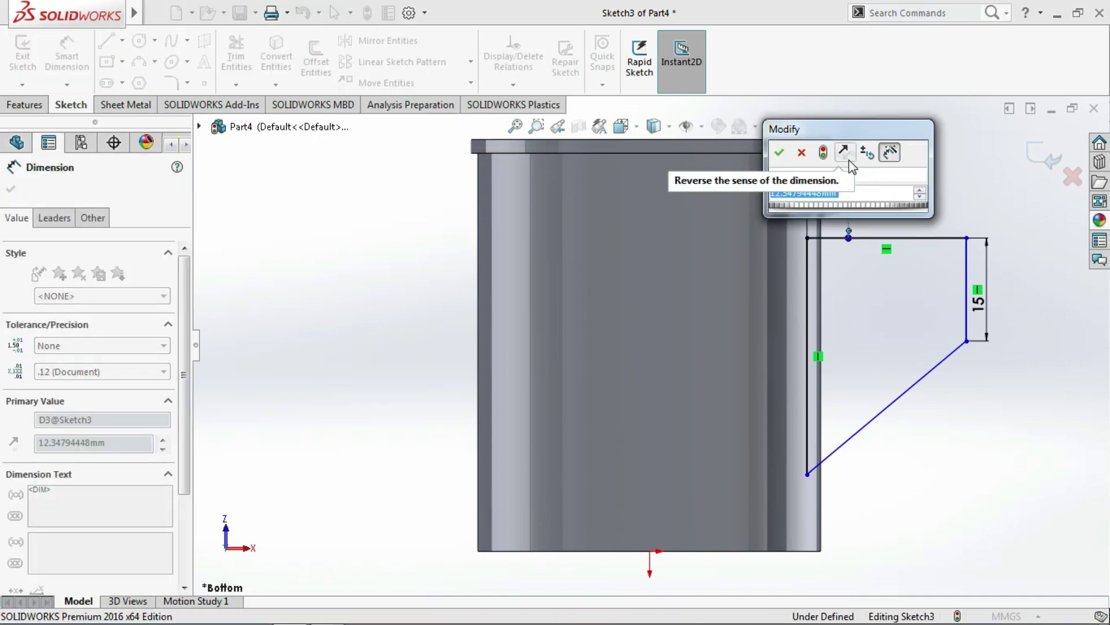
pyautogui.write('8')
pyautogui.press('Return')
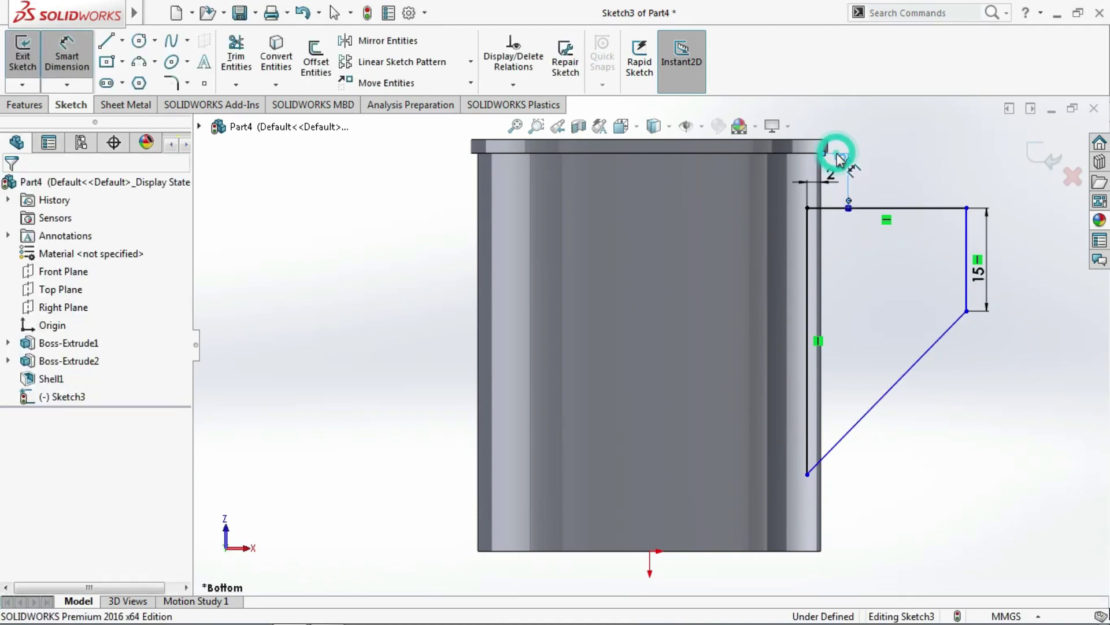
pyautogui.doubleClick(837, 156)
pyautogui.write('5')
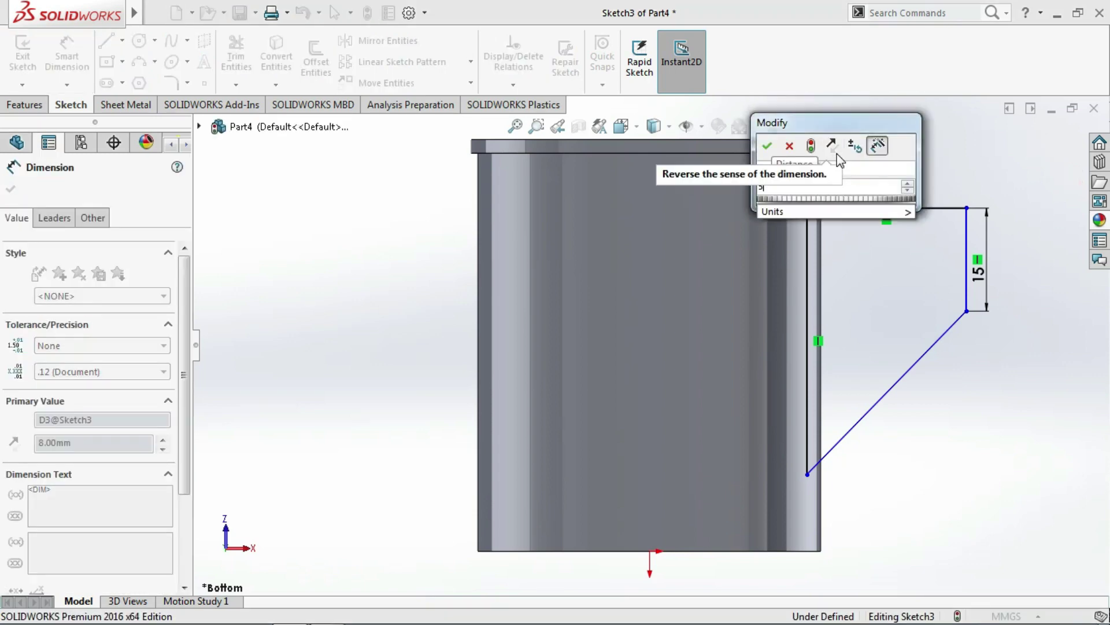
pyautogui.press('Return')
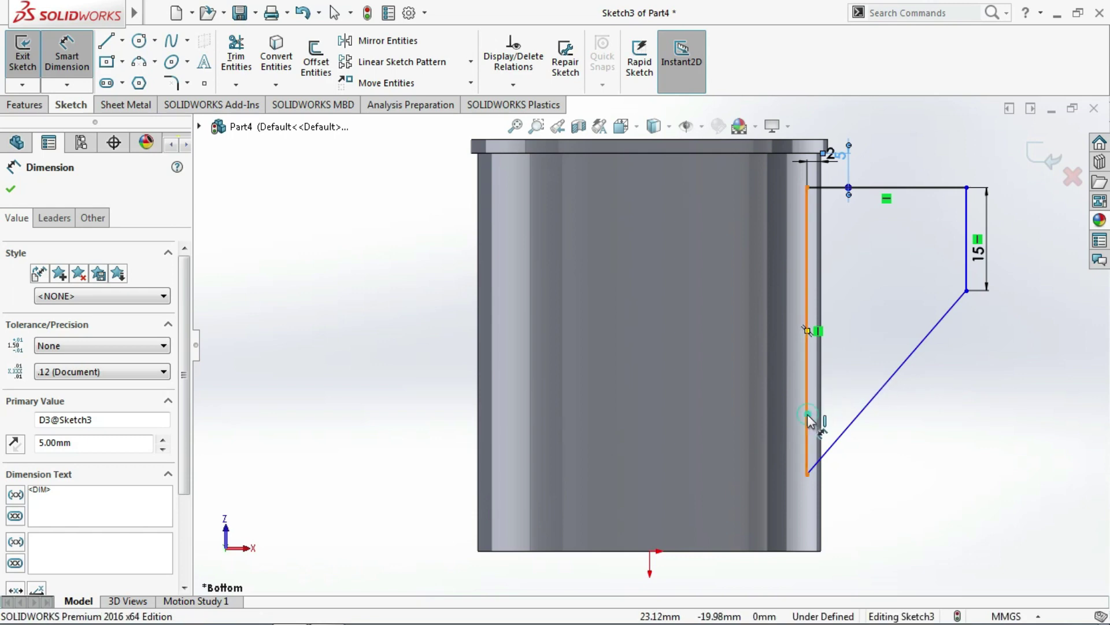
# Dimension the inner vertical side's length to 35 mm
pyautogui.click(785, 415)
pyautogui.click(783, 414)
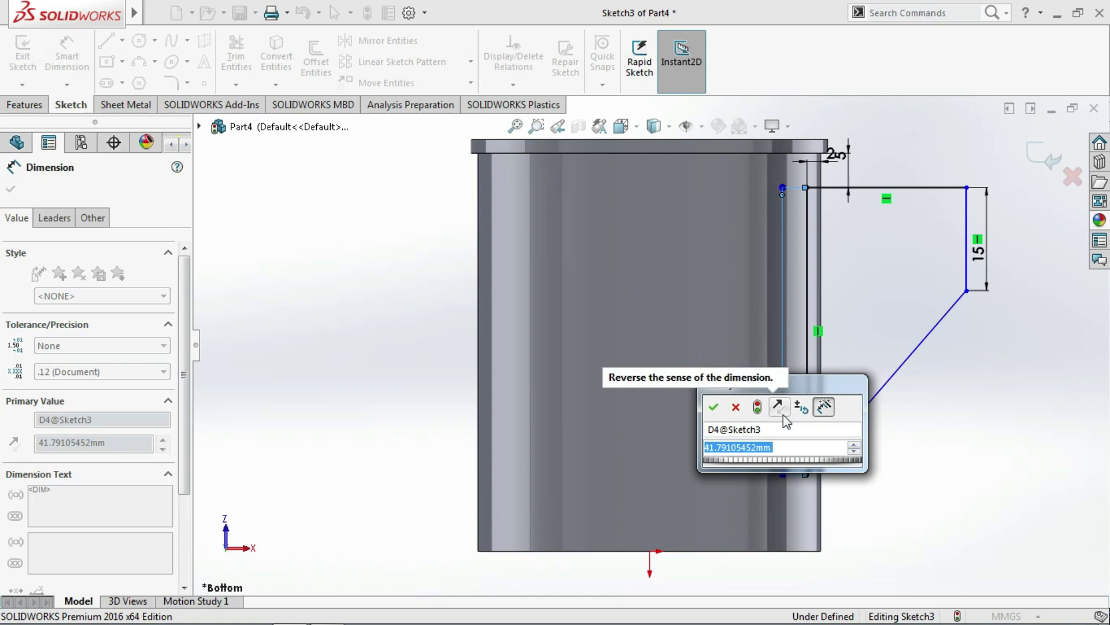
pyautogui.write('24')
pyautogui.press('Escape')
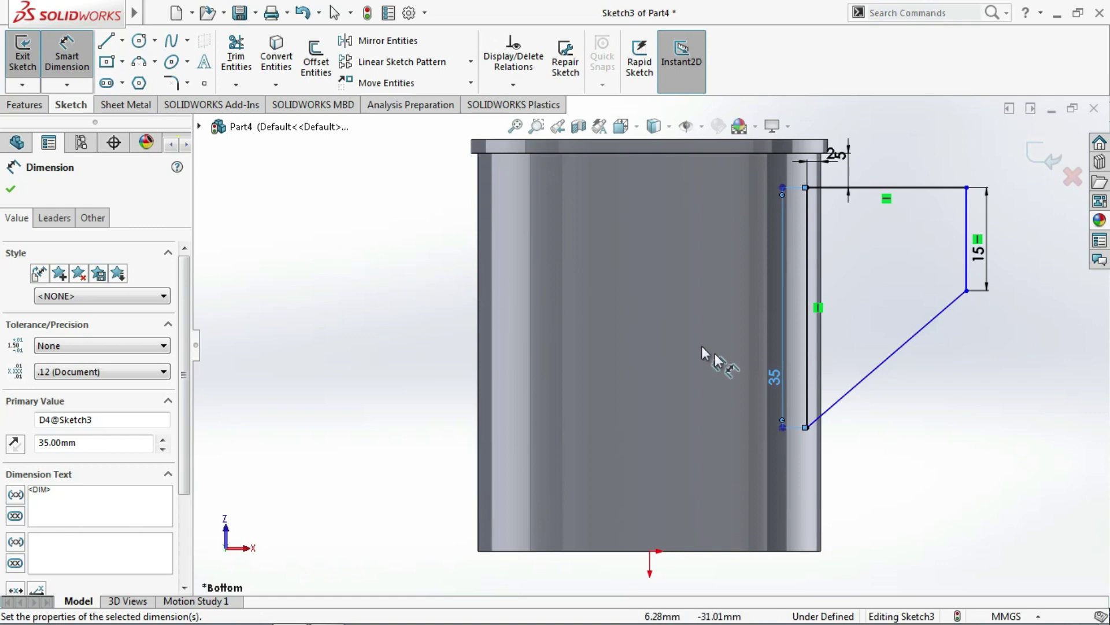
pyautogui.click(187, 83)
# Round the handle's lower and top outer corners with 5 mm sketch fillets
pyautogui.click(188, 103)
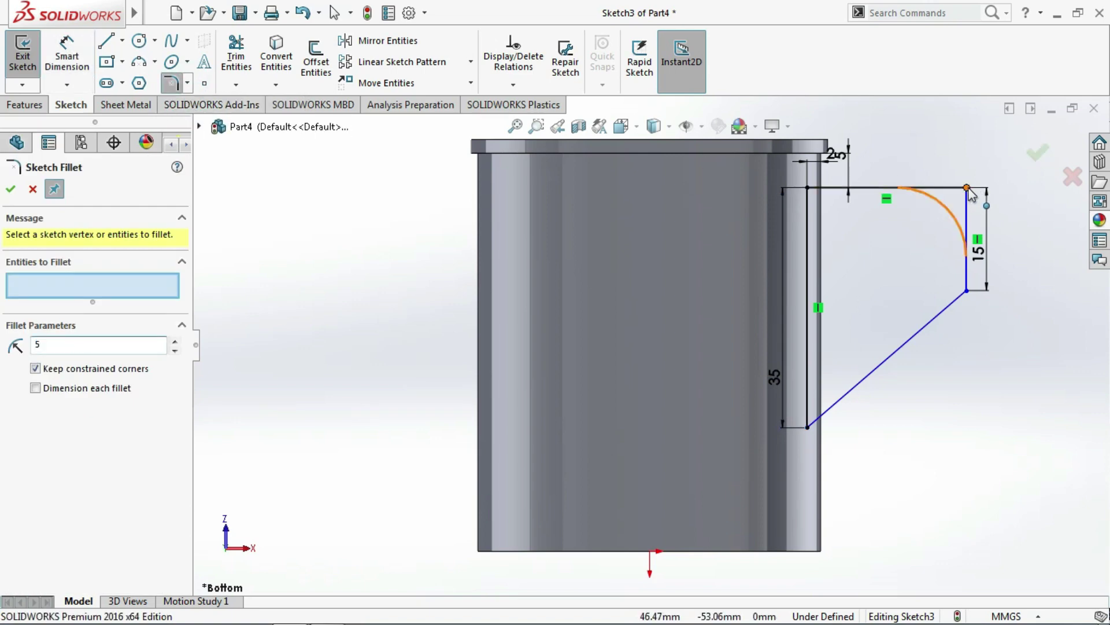
pyautogui.click(967, 291)
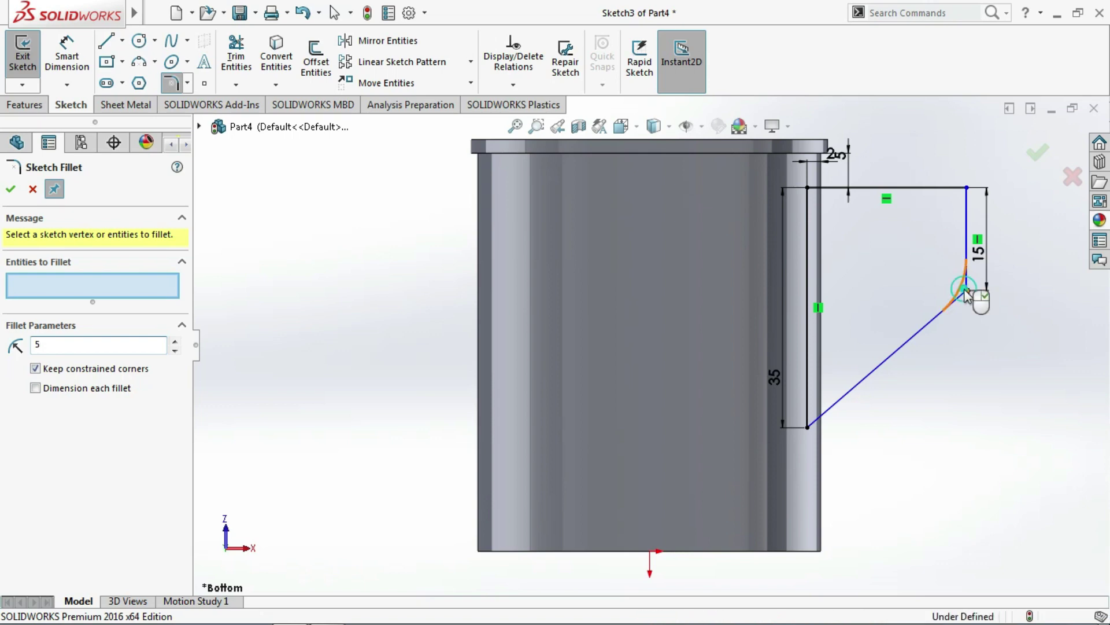
pyautogui.click(6, 191)
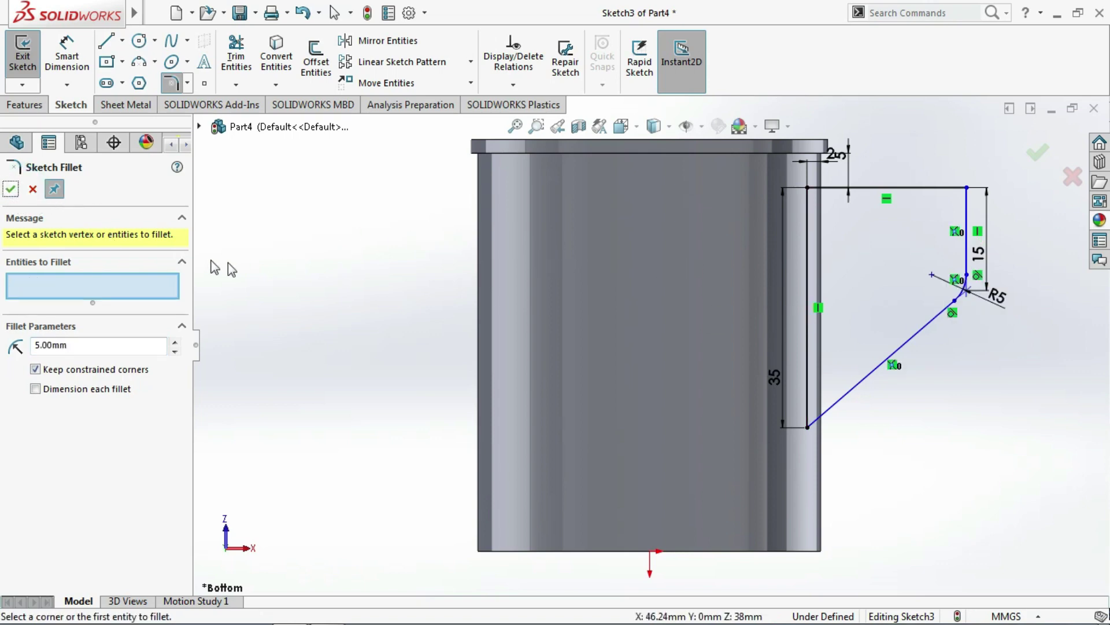
pyautogui.click(969, 193)
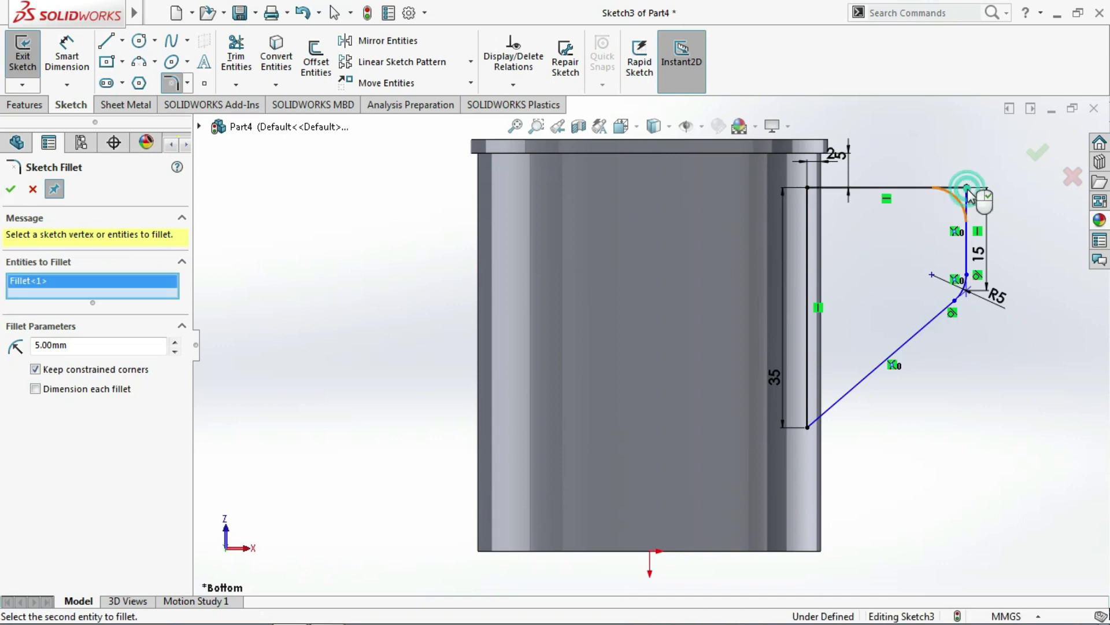
pyautogui.click(11, 191)
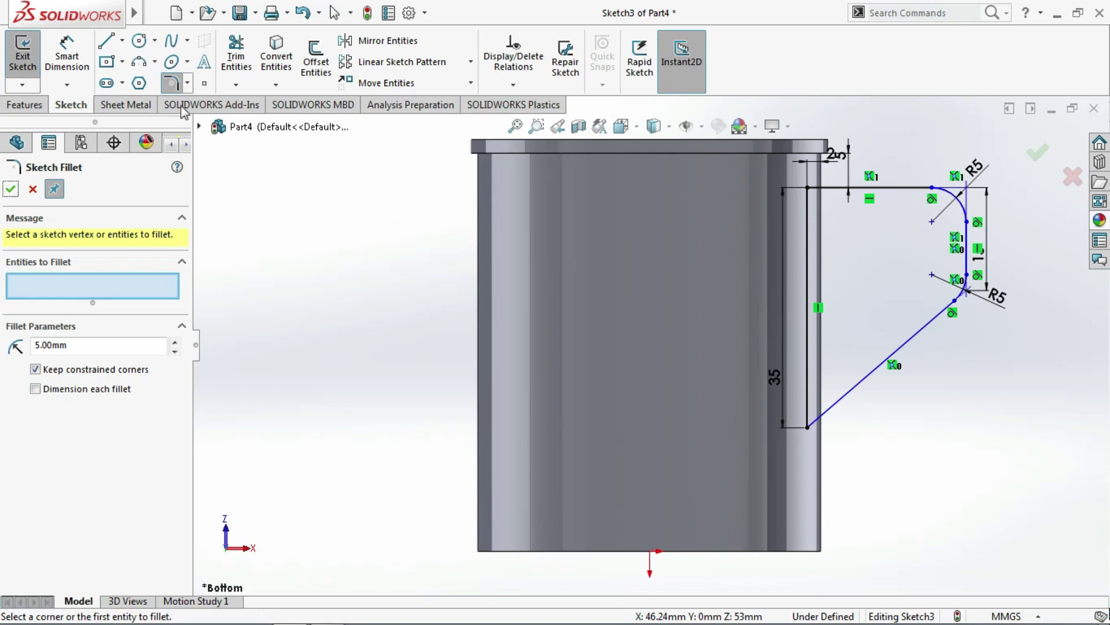
pyautogui.press('Return')
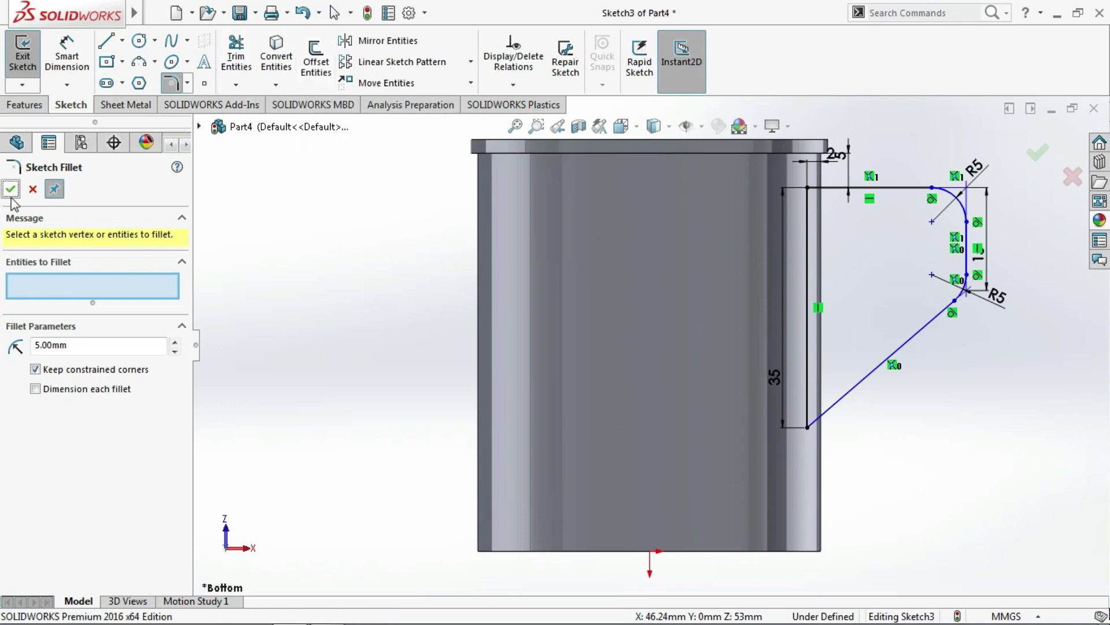
pyautogui.click(324, 70)
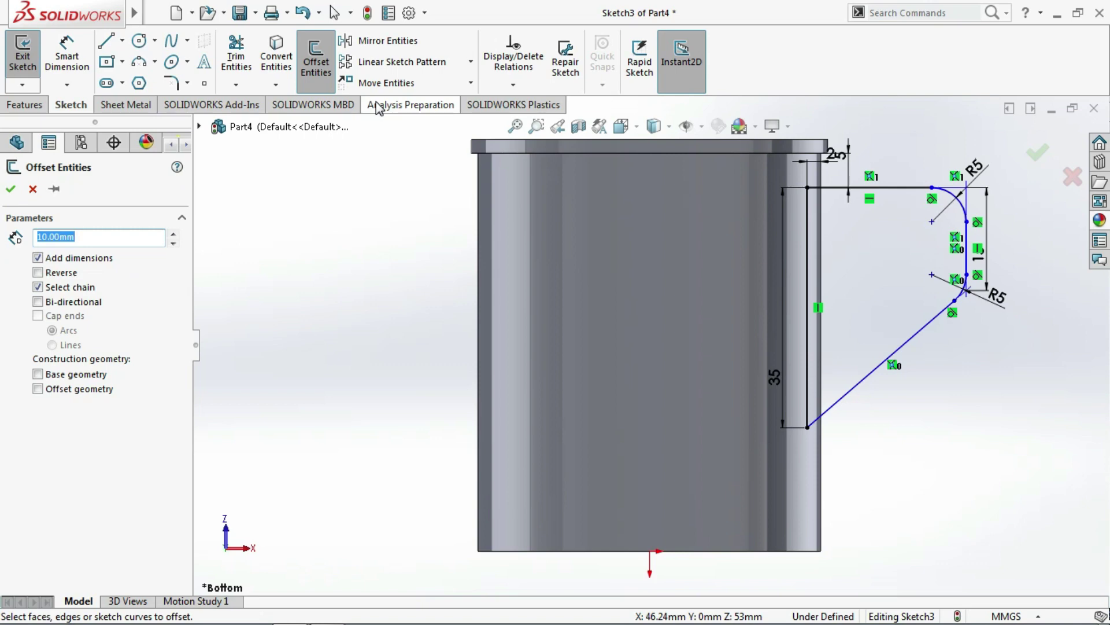
pyautogui.write('2')
# Offset the handle chain 2 mm inward with Reverse checked
pyautogui.click(890, 185)
pyautogui.click(61, 272)
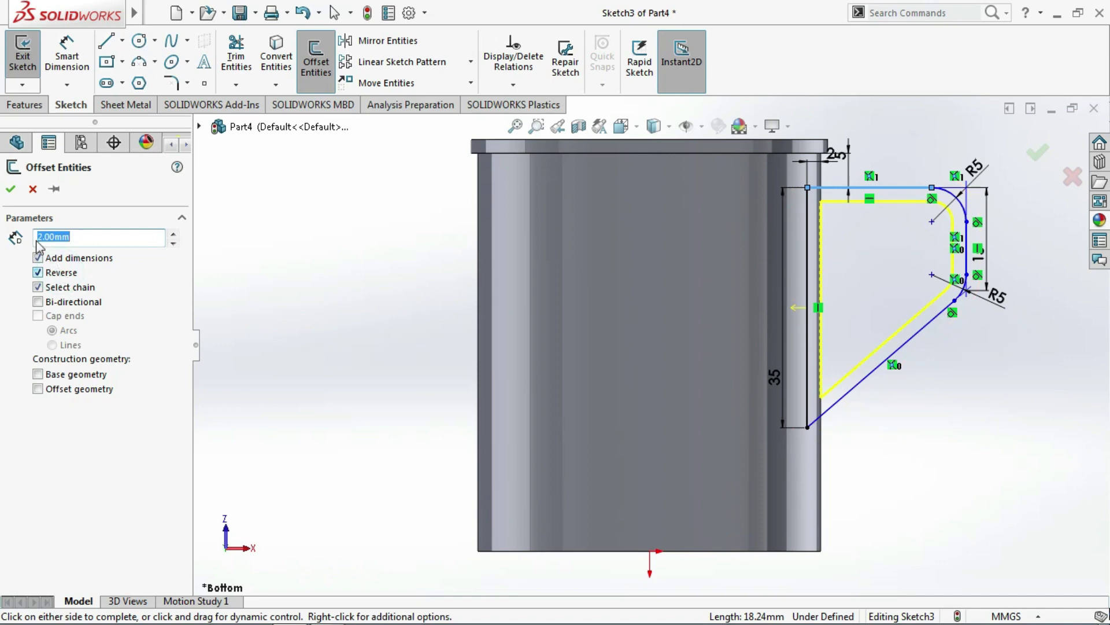
pyautogui.click(10, 194)
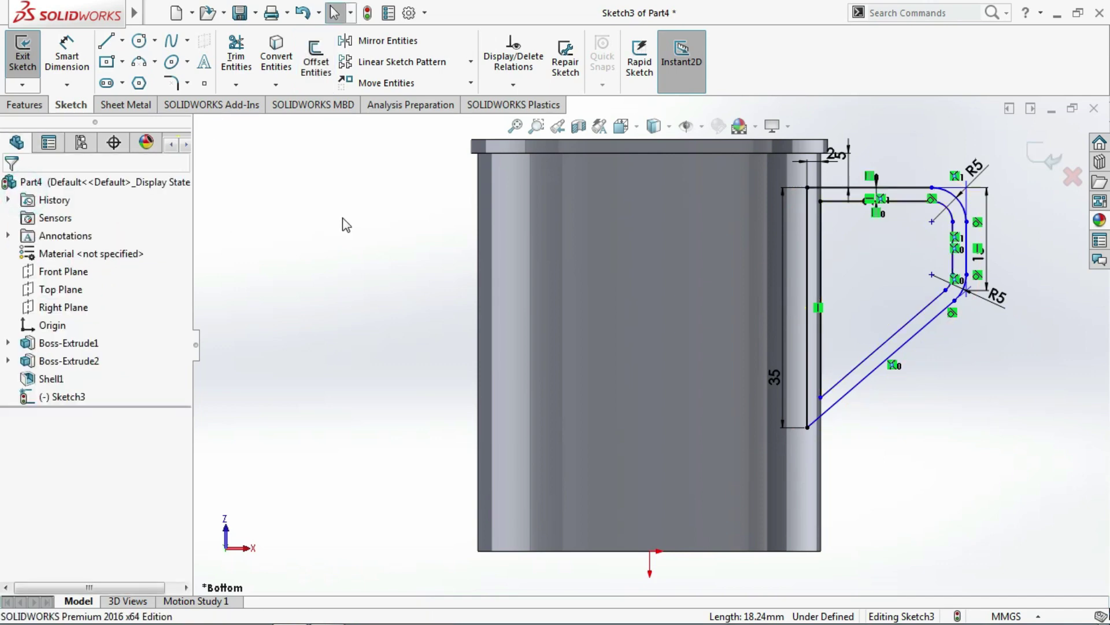
pyautogui.scroll(-3, 833, 210)
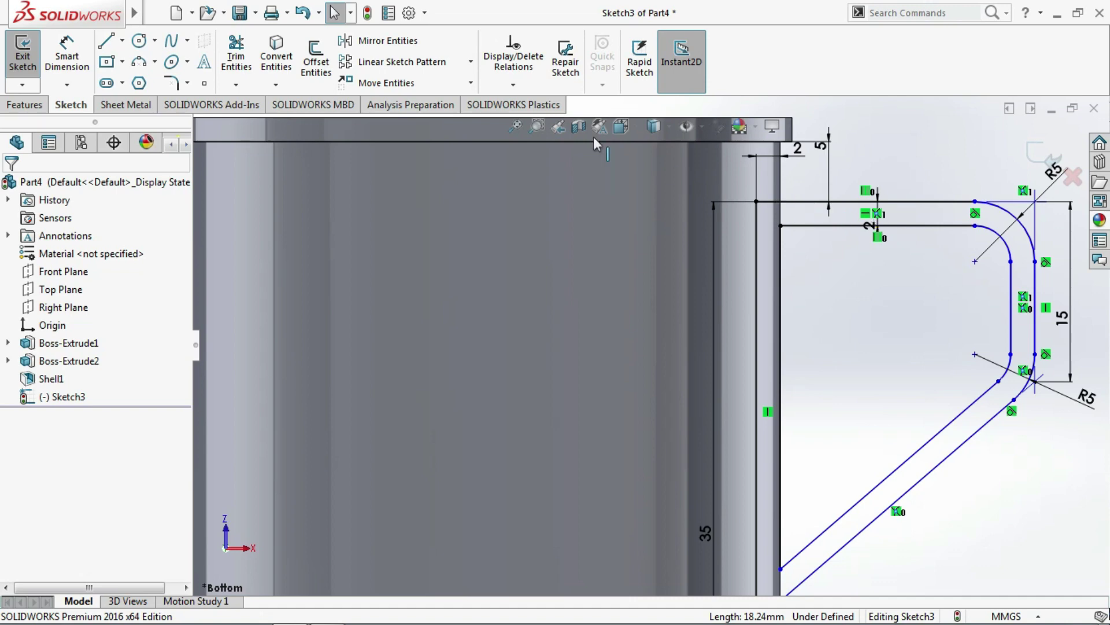
# Extend the inner top and diagonal handle lines to the mug wall
pyautogui.click(236, 85)
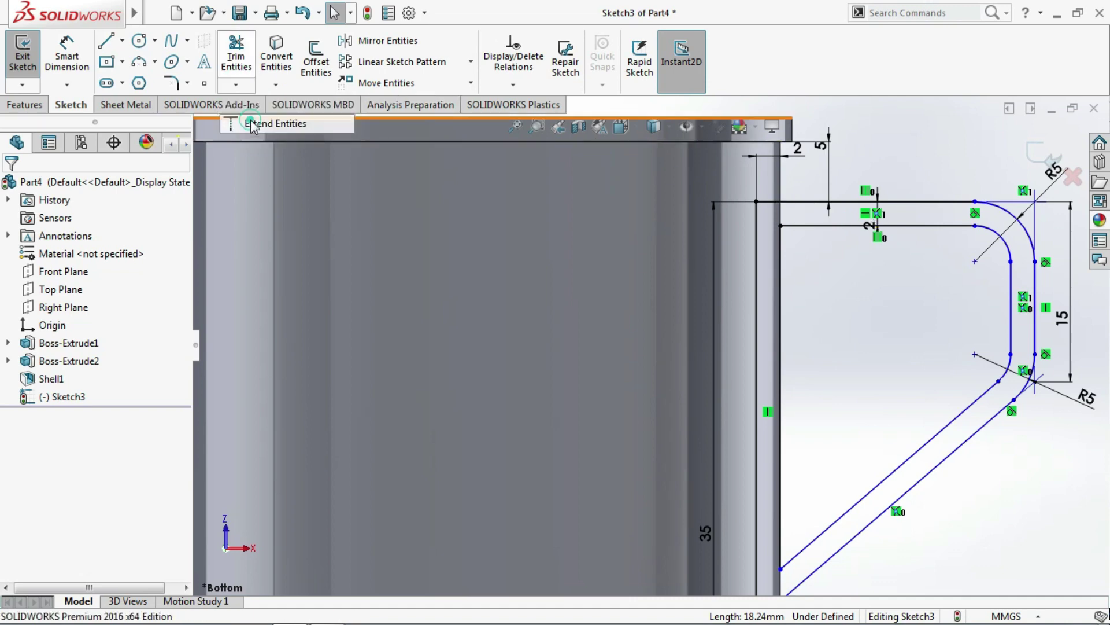
pyautogui.click(252, 125)
pyautogui.click(793, 226)
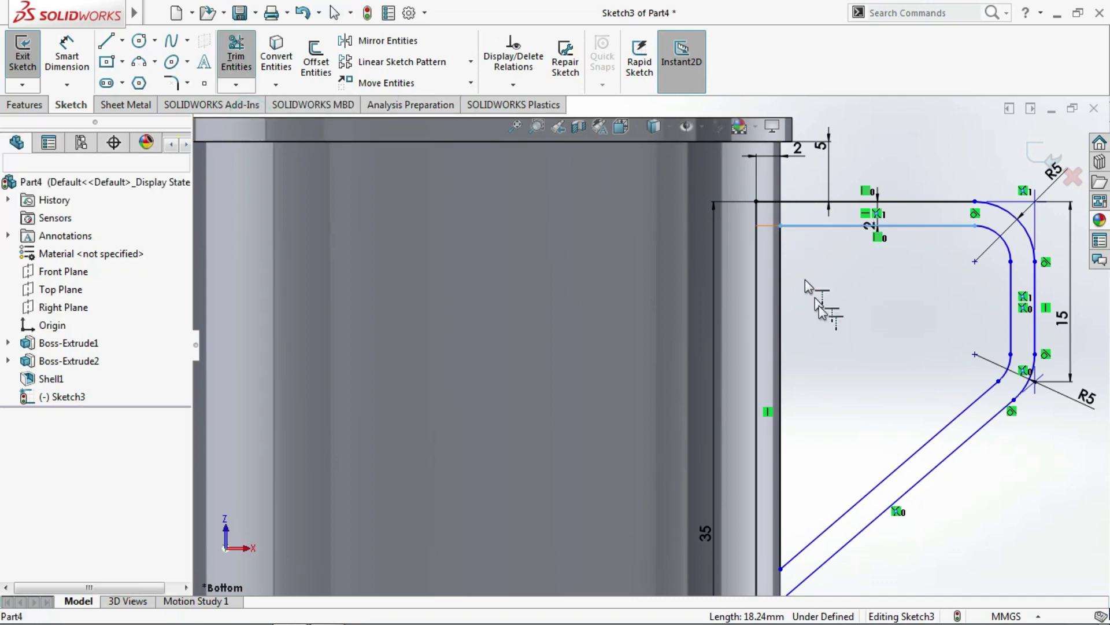
pyautogui.scroll(1, 821, 324)
pyautogui.scroll(1, 834, 350)
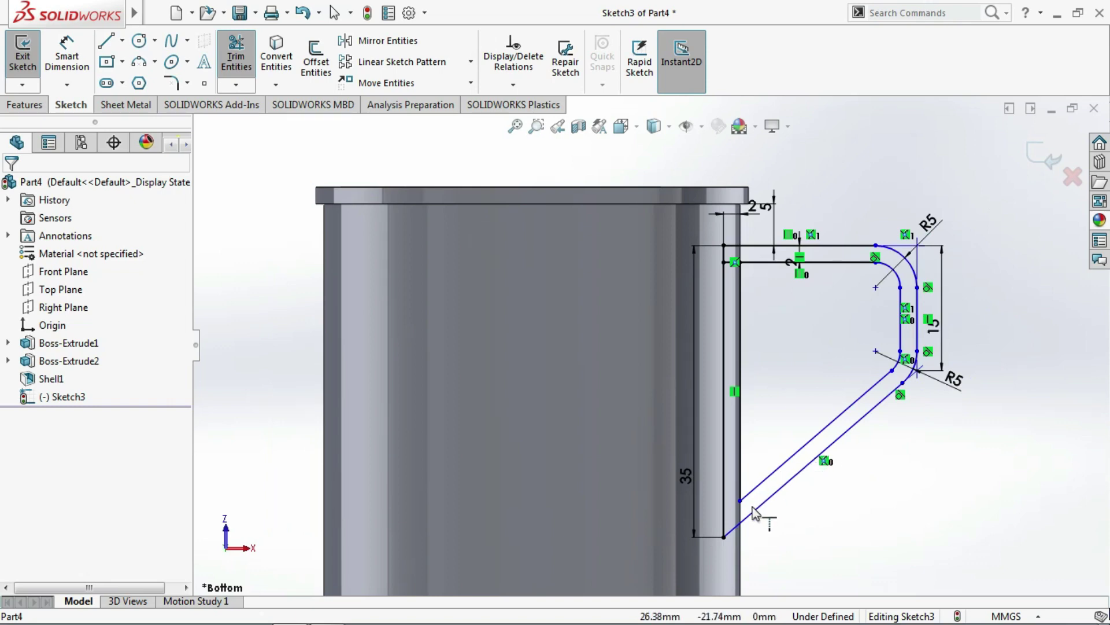
pyautogui.click(761, 488)
# Power-trim away the vertical wall line between the handle ends
pyautogui.click(236, 84)
pyautogui.click(269, 104)
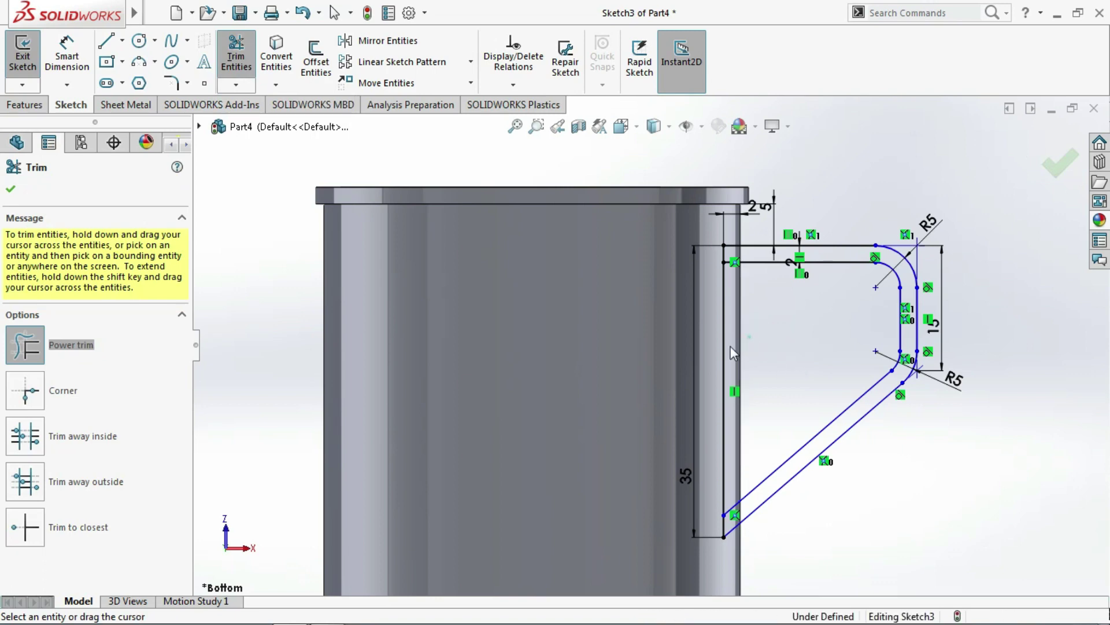
pyautogui.moveTo(752, 345); pyautogui.dragTo(706, 353)
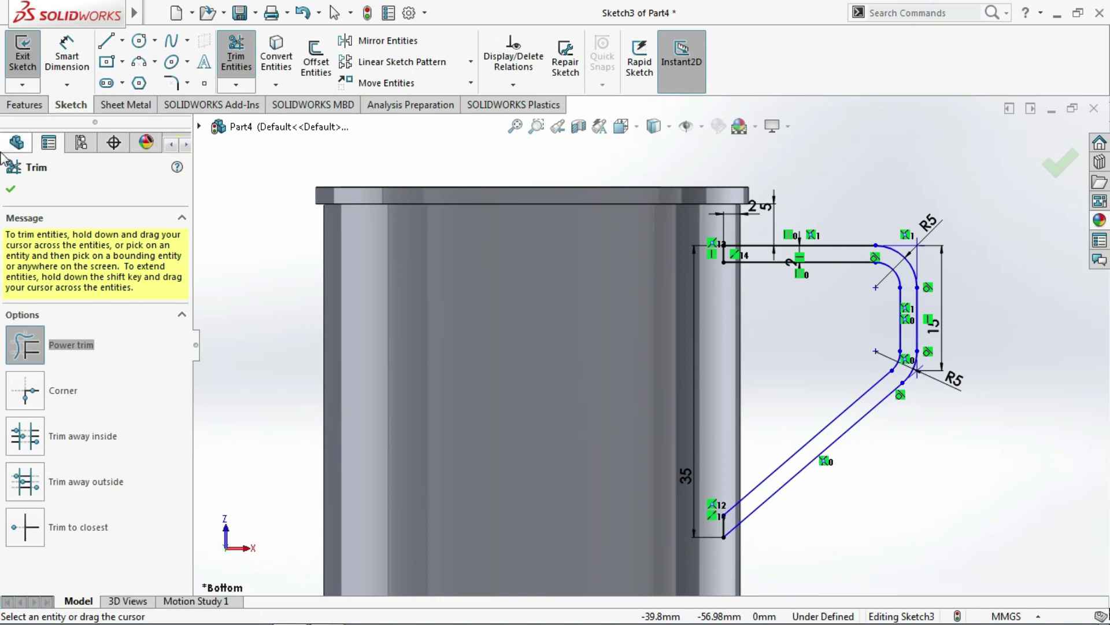
pyautogui.click(24, 105)
pyautogui.click(28, 75)
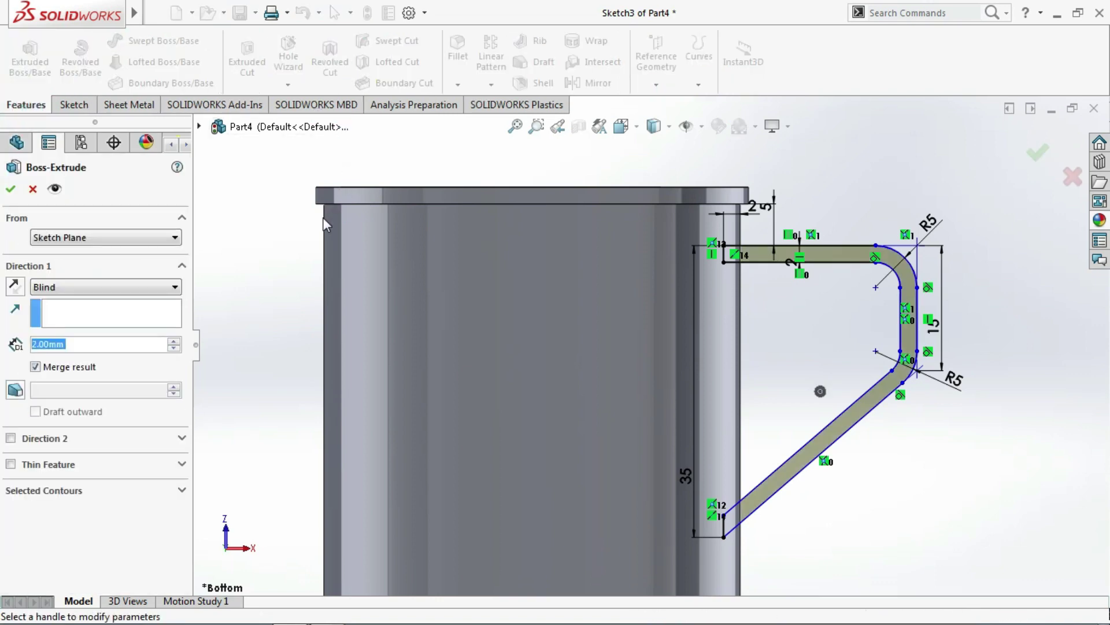
# Rotate the view and try a 5 mm handle extrusion depth
pyautogui.scroll(3, 763, 335)
pyautogui.scroll(3, 763, 336)
pyautogui.moveTo(763, 335)
pyautogui.mouseDown(button='middle')
pyautogui.moveTo(649, 397)
pyautogui.moveTo(650, 341)
pyautogui.mouseUp(button='middle')
pyautogui.scroll(-3, 651, 341)
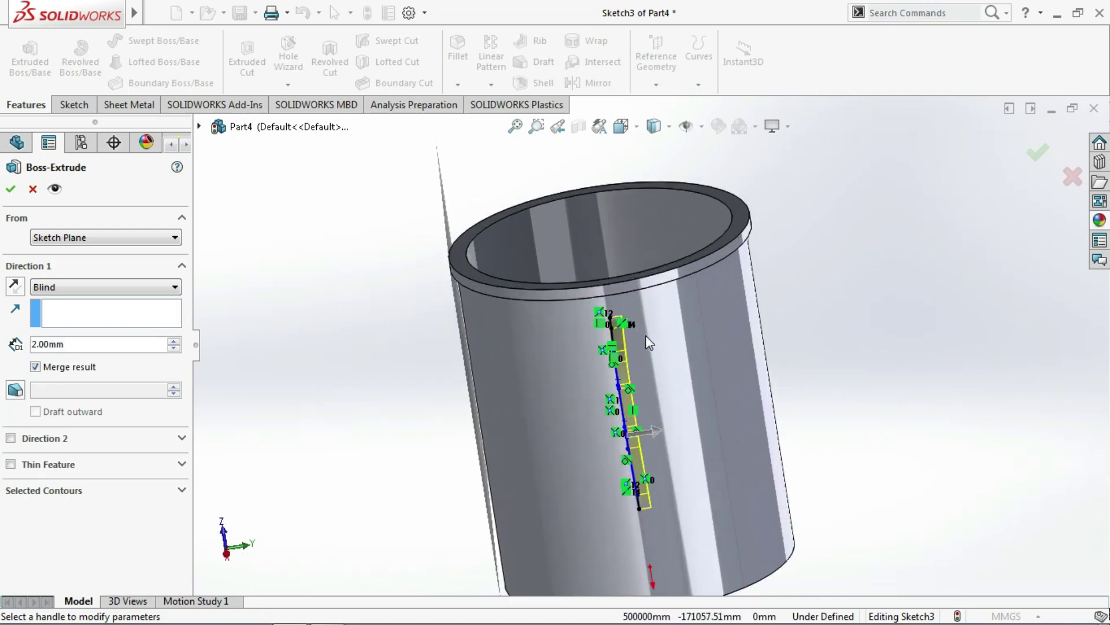
pyautogui.click(180, 342)
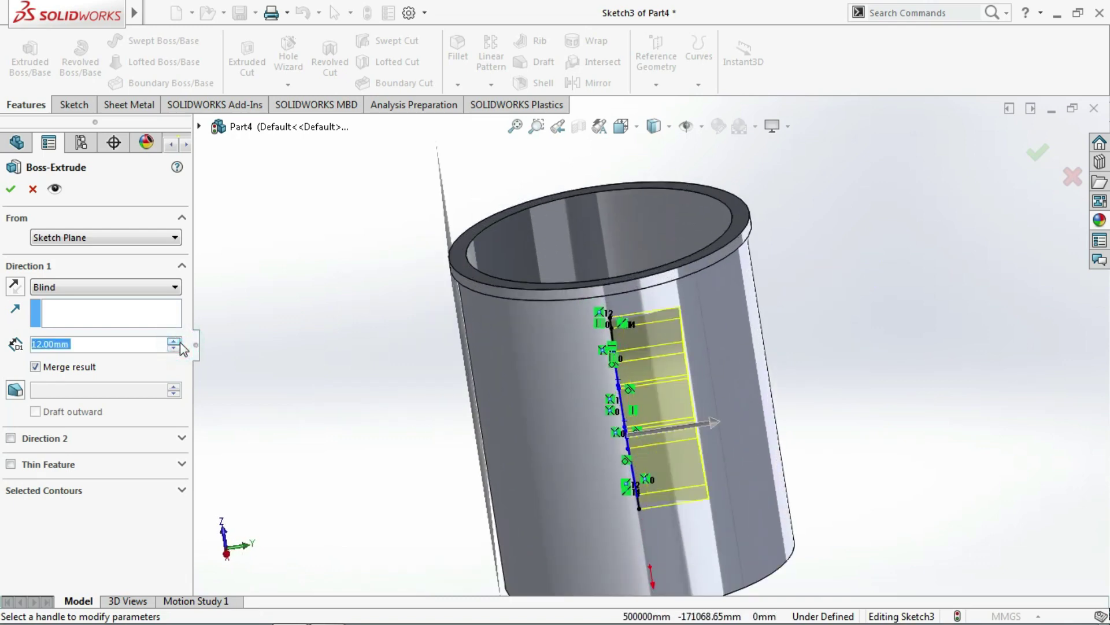
pyautogui.click(18, 347)
pyautogui.write('5')
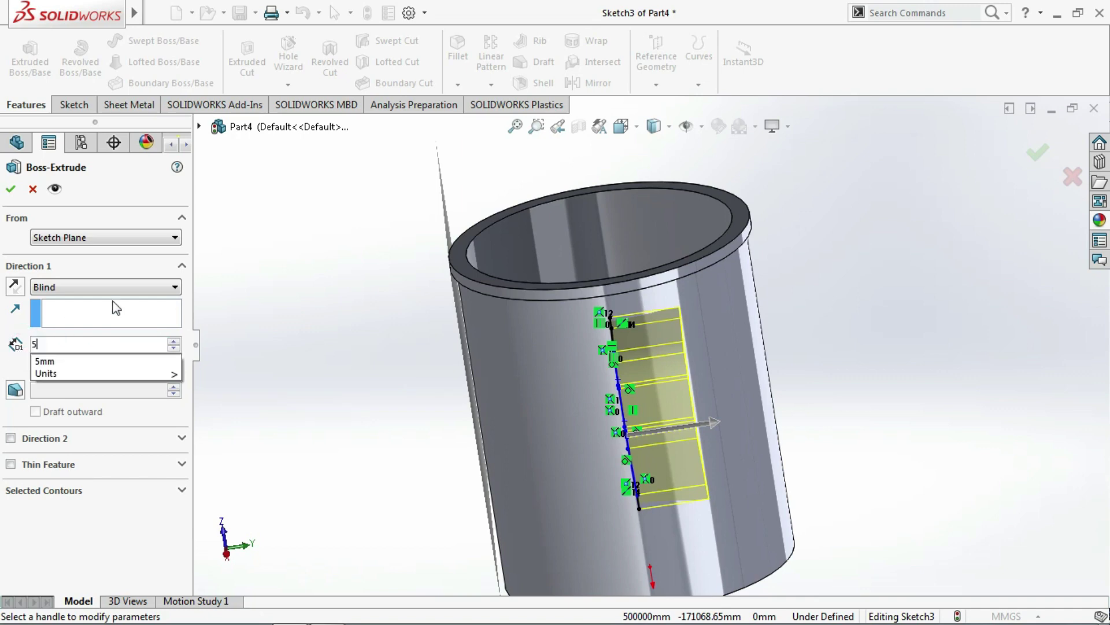
pyautogui.press('Return')
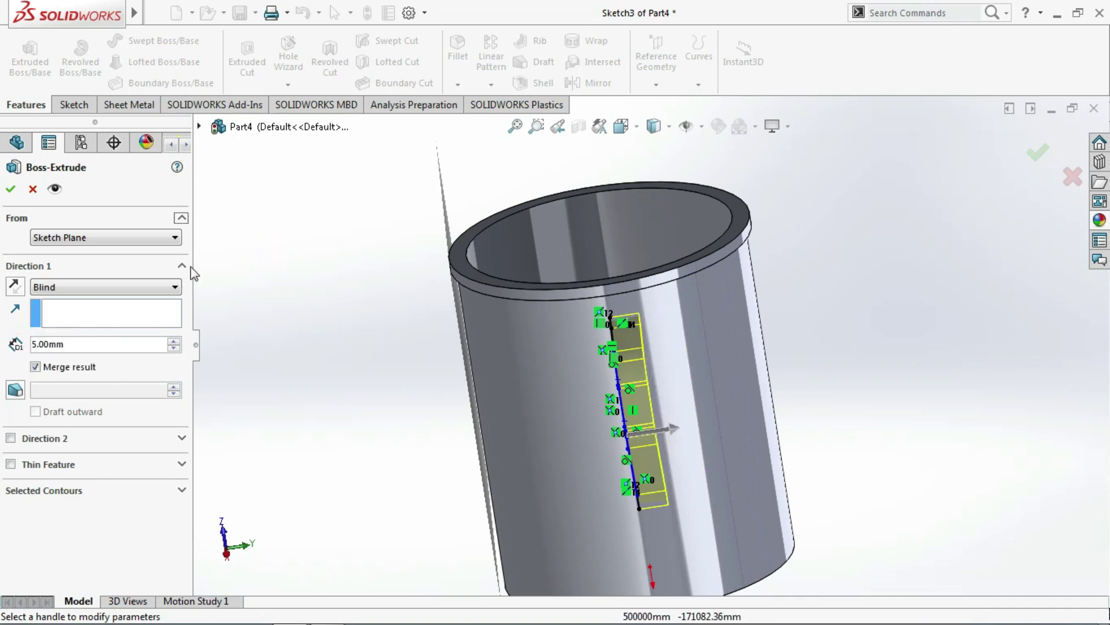
# Extrude the handle Mid Plane with 8 mm depth and accept Boss-Extrude3
pyautogui.click(152, 287)
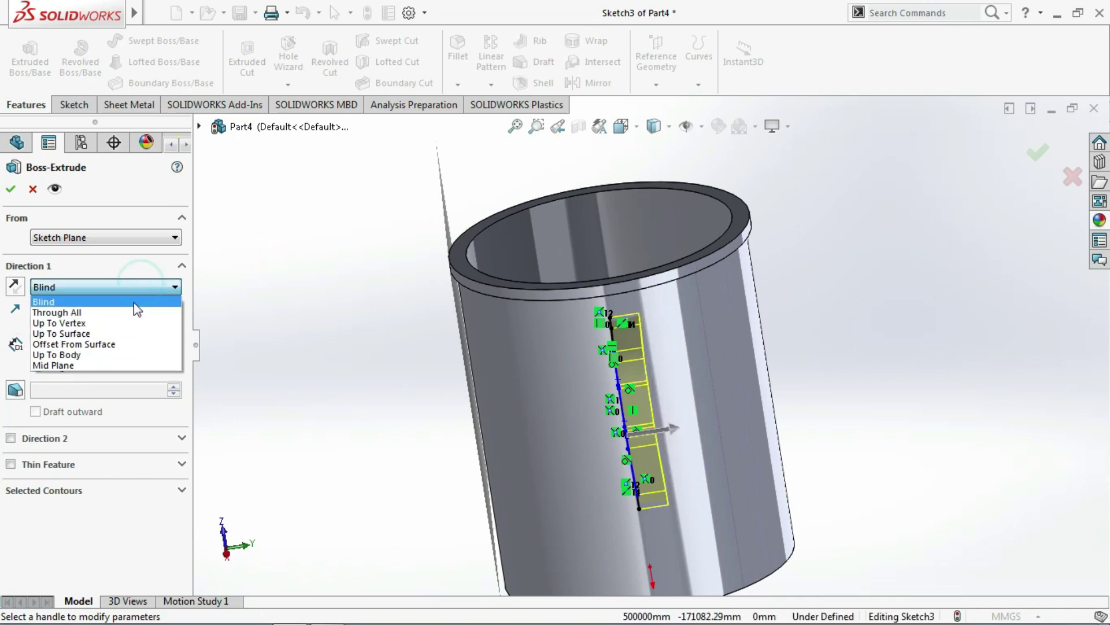
pyautogui.click(113, 364)
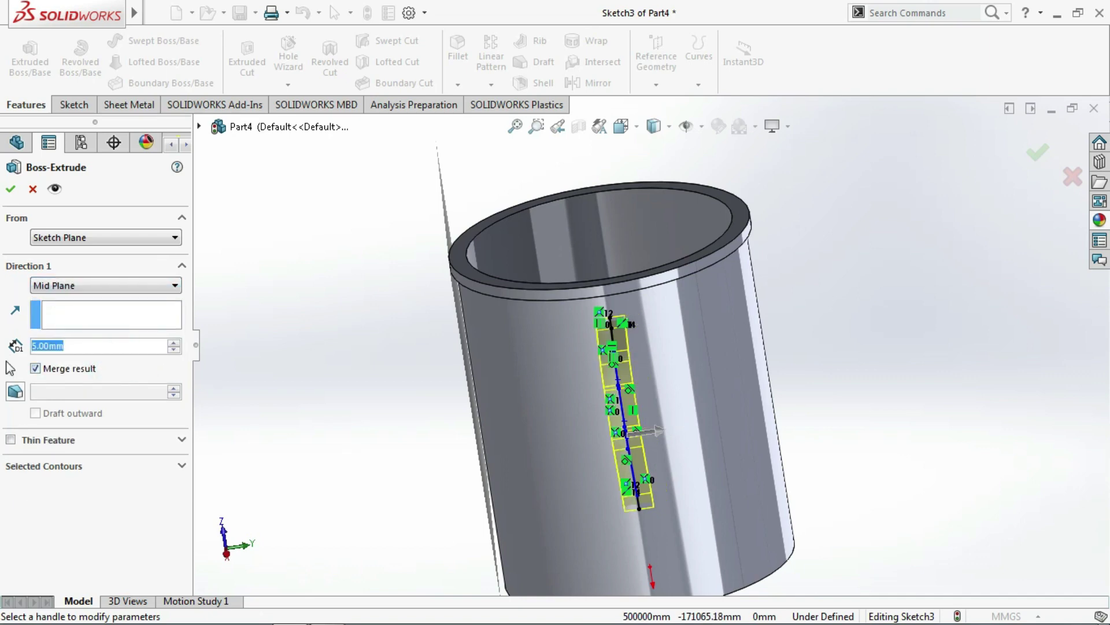
pyautogui.write('8')
pyautogui.click(277, 281)
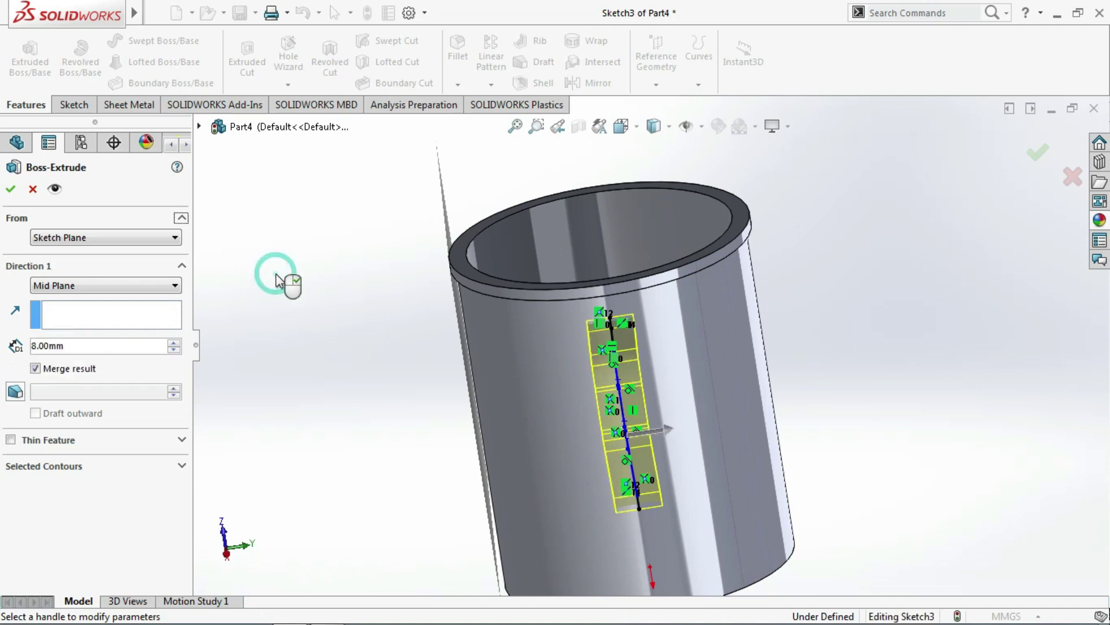
pyautogui.click(11, 190)
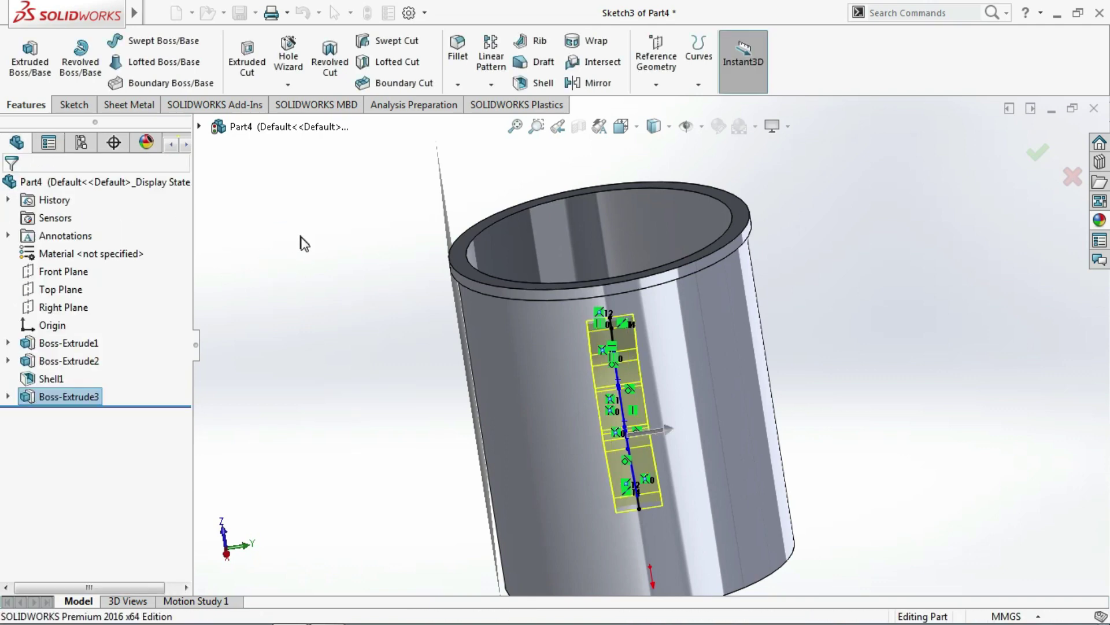
# Fit and orbit the mug to a side-on view of the handle
pyautogui.press('z')
pyautogui.press('z')
pyautogui.moveTo(460, 352); pyautogui.dragTo(581, 348, button='middle')
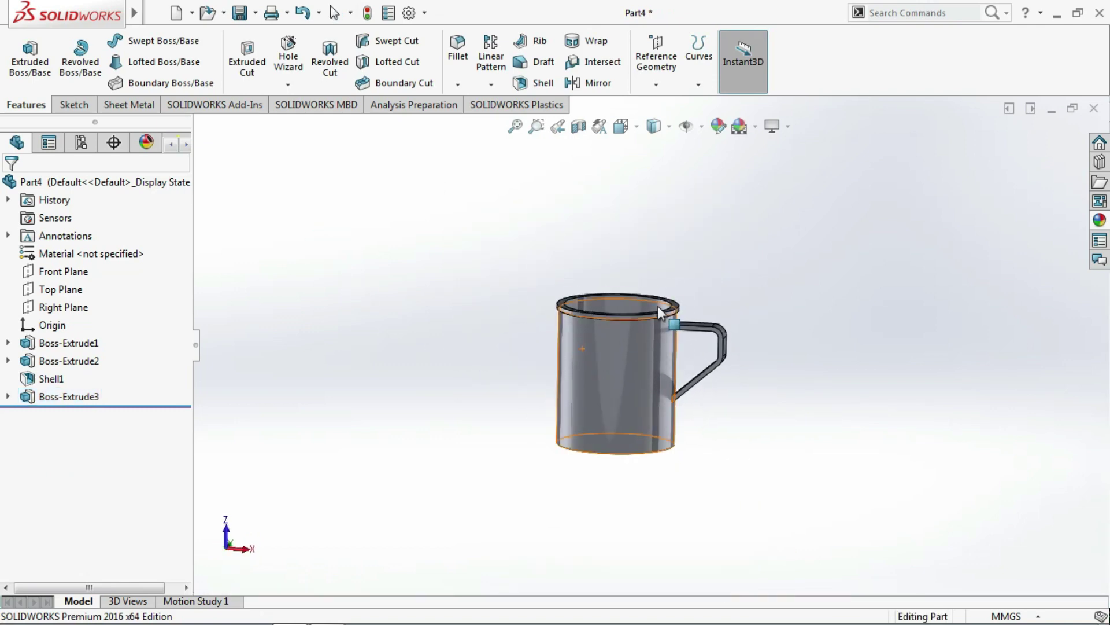
pyautogui.scroll(-2, 658, 307)
pyautogui.scroll(-2, 658, 306)
pyautogui.scroll(1, 702, 346)
pyautogui.moveTo(703, 346); pyautogui.dragTo(736, 347, button='middle')
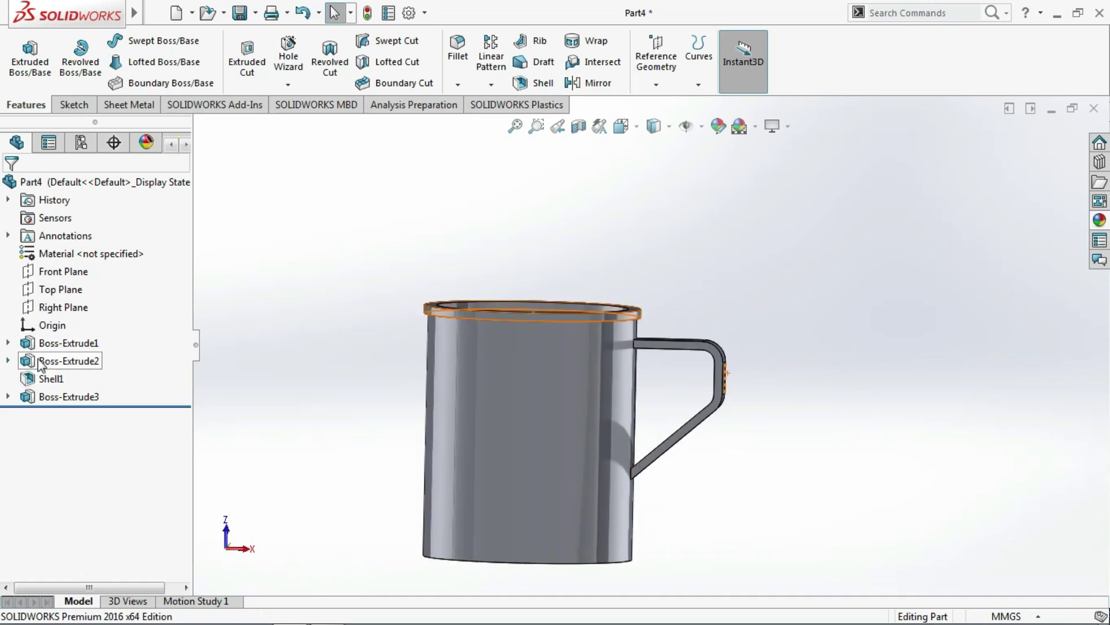
# Edit the handle sketch, changing the 35 mm inner dimension to 40 mm
pyautogui.click(7, 397)
pyautogui.click(63, 414)
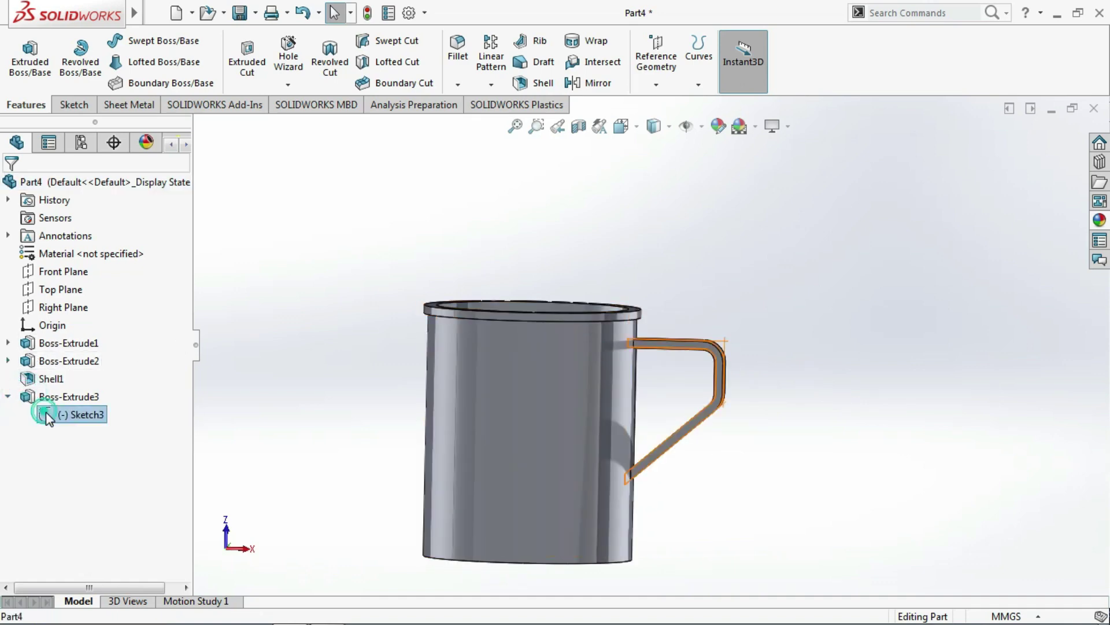
pyautogui.click(57, 367)
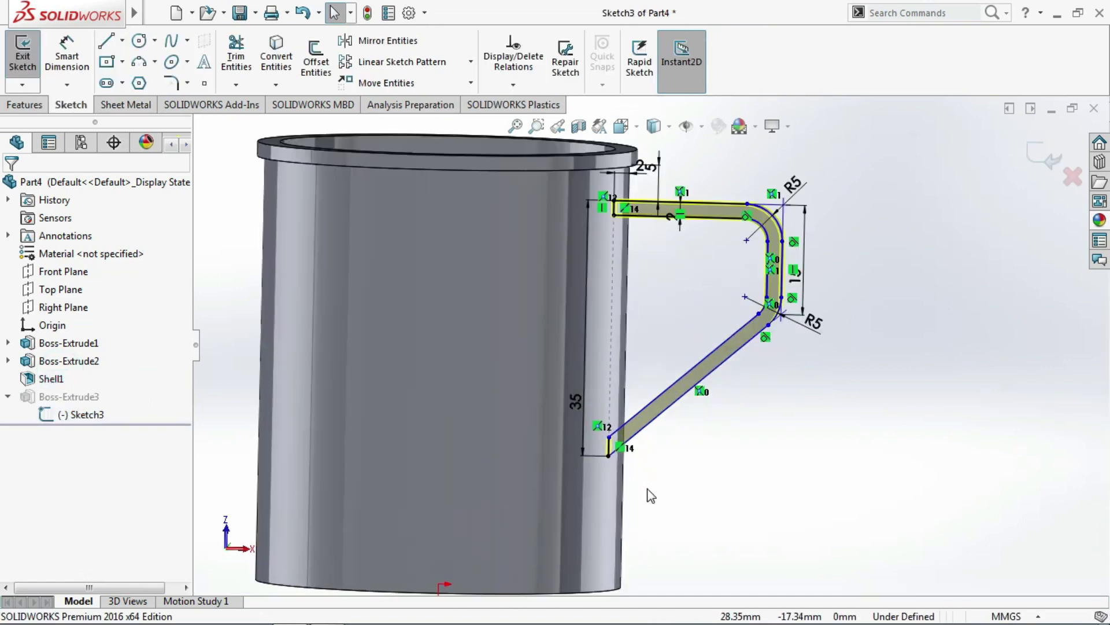
pyautogui.doubleClick(579, 400)
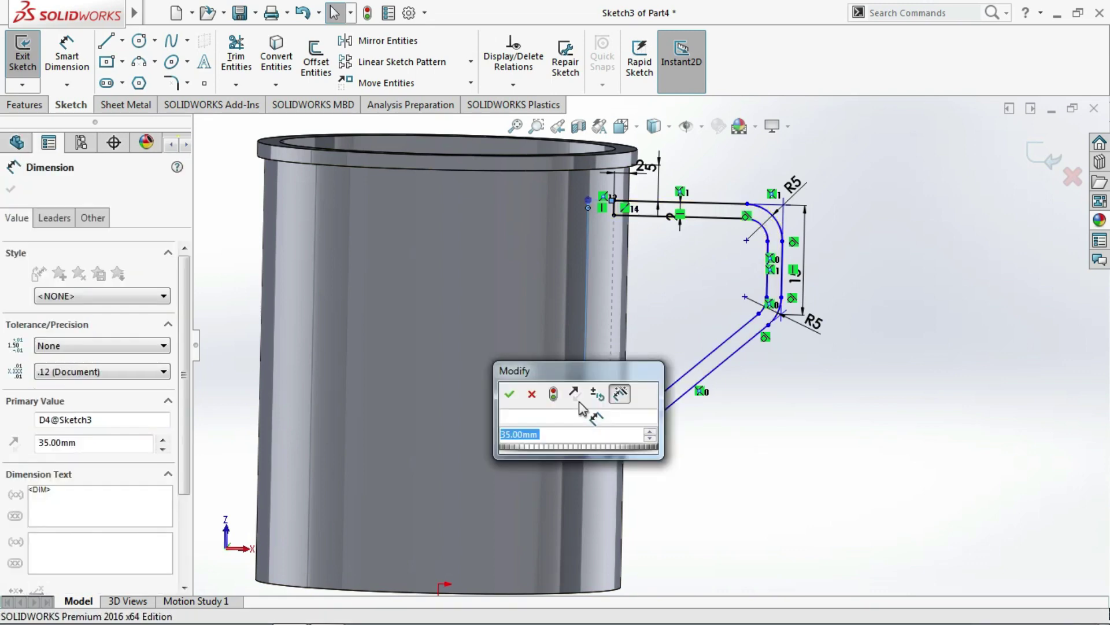
pyautogui.write('40')
pyautogui.press('Return')
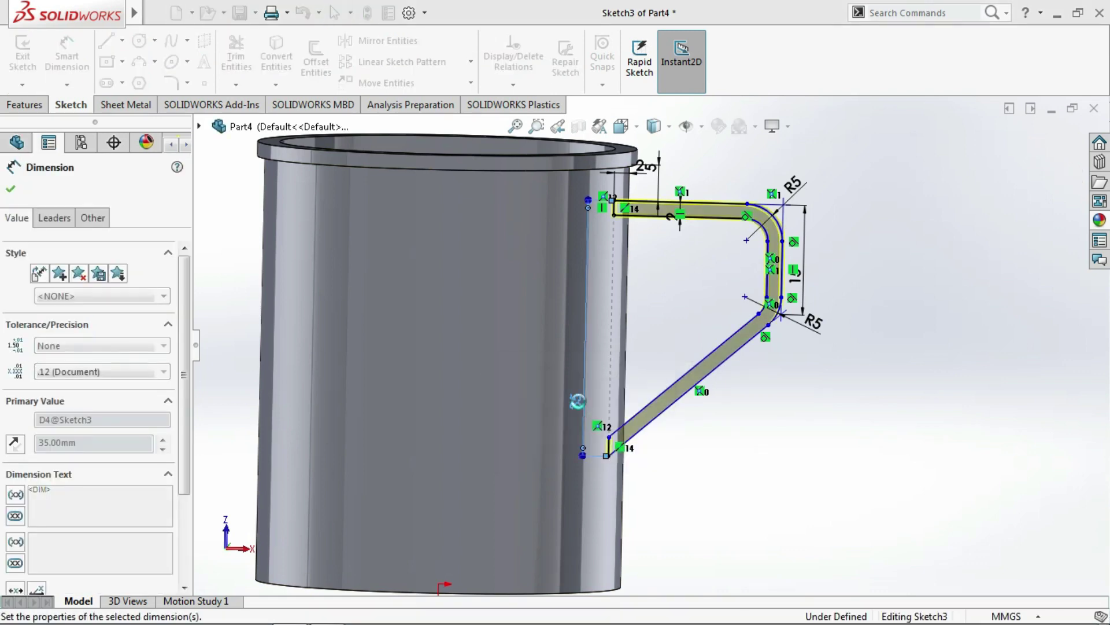
pyautogui.click(6, 191)
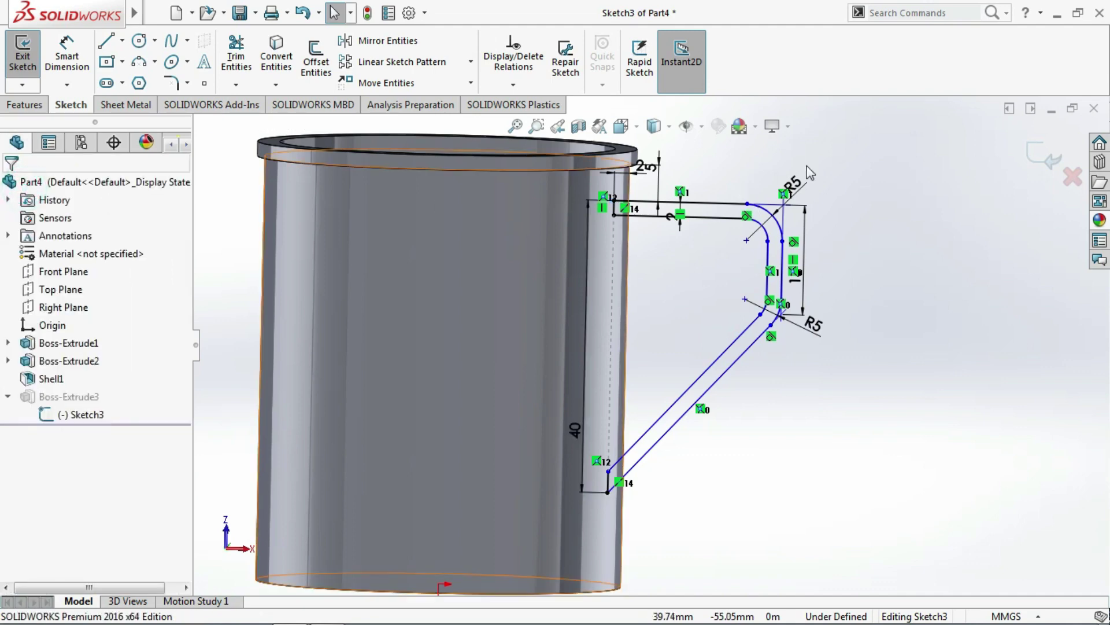
# Exit the sketch to rebuild the lengthened handle and orbit to inspect it
pyautogui.click(1034, 152)
pyautogui.scroll(3, 922, 315)
pyautogui.scroll(3, 896, 332)
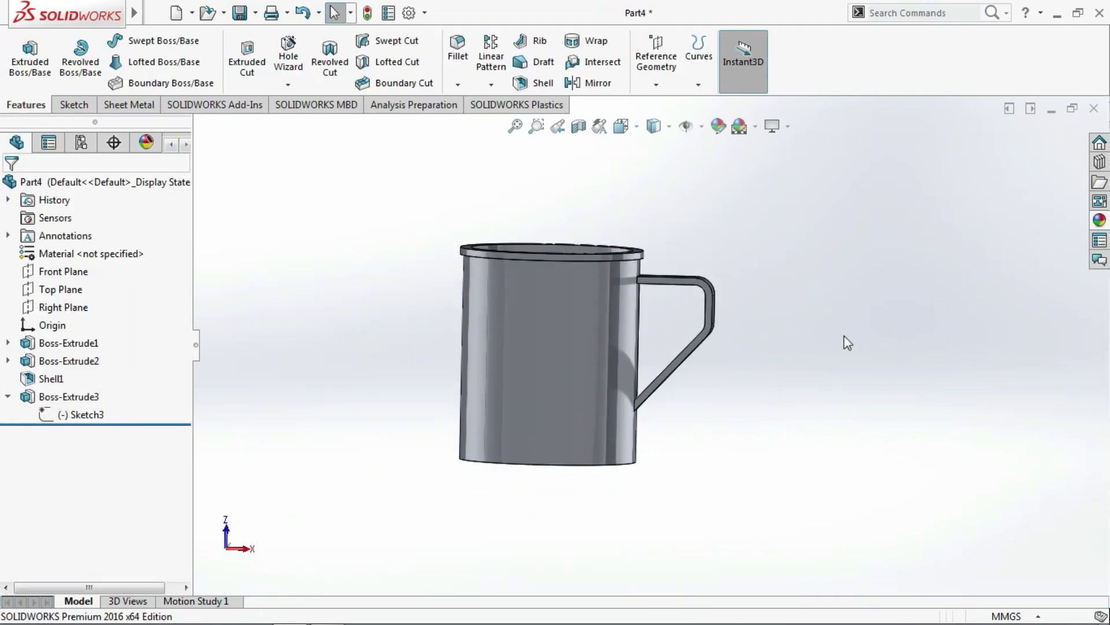
pyautogui.moveTo(783, 354); pyautogui.dragTo(782, 363, button='middle')
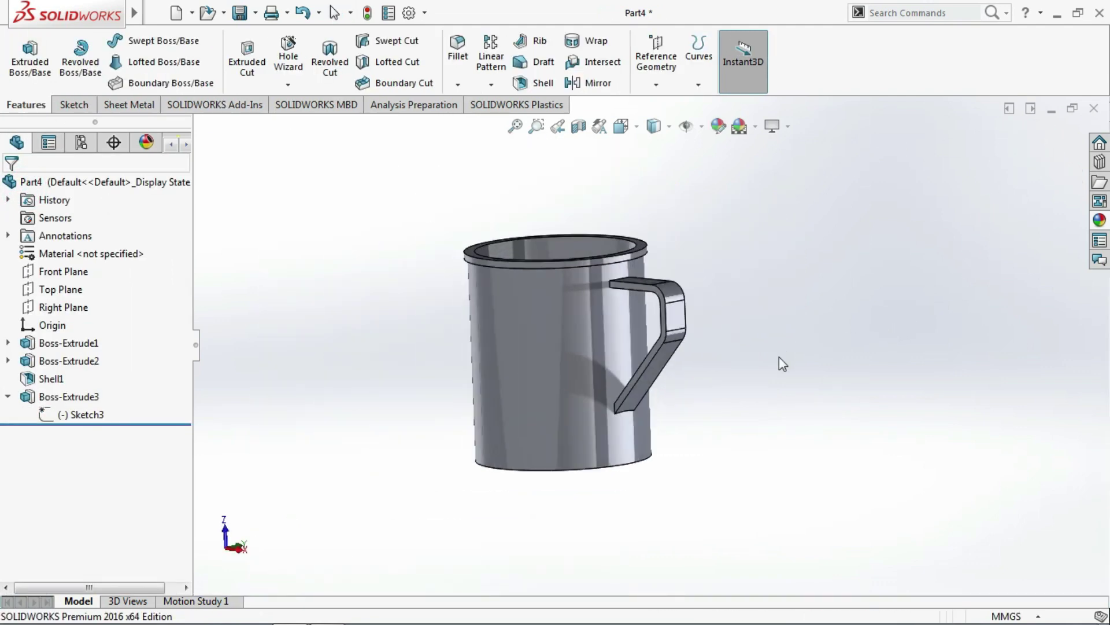
# Fillet the mug's bottom outer edge with a 5 mm radius
pyautogui.click(458, 85)
pyautogui.click(478, 102)
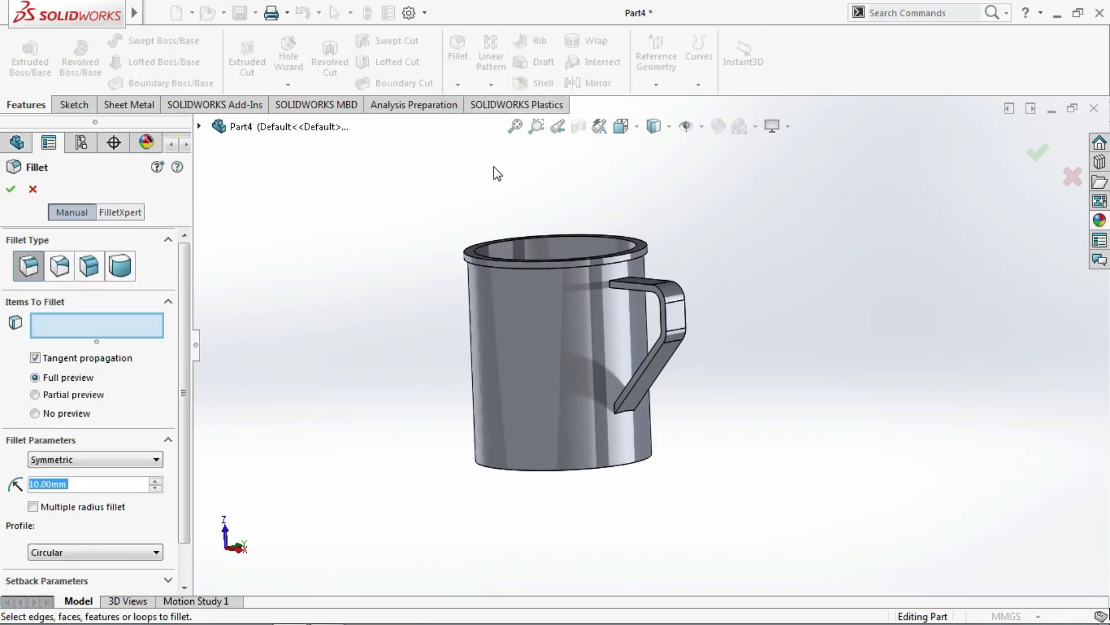
pyautogui.write('5')
pyautogui.scroll(-2, 564, 491)
pyautogui.click(580, 458)
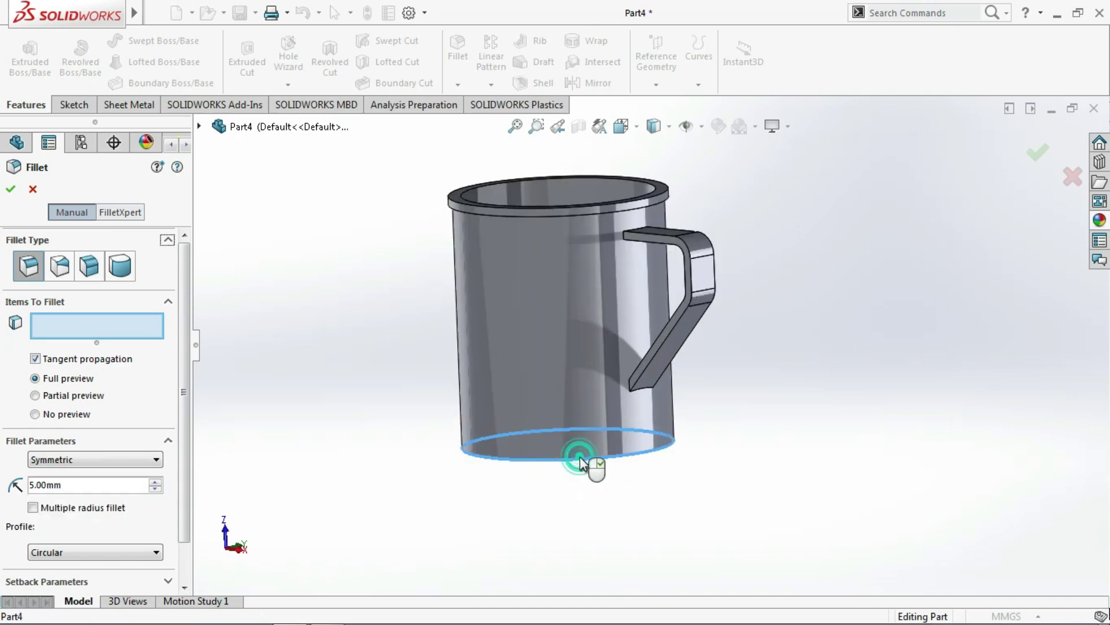
pyautogui.click(10, 188)
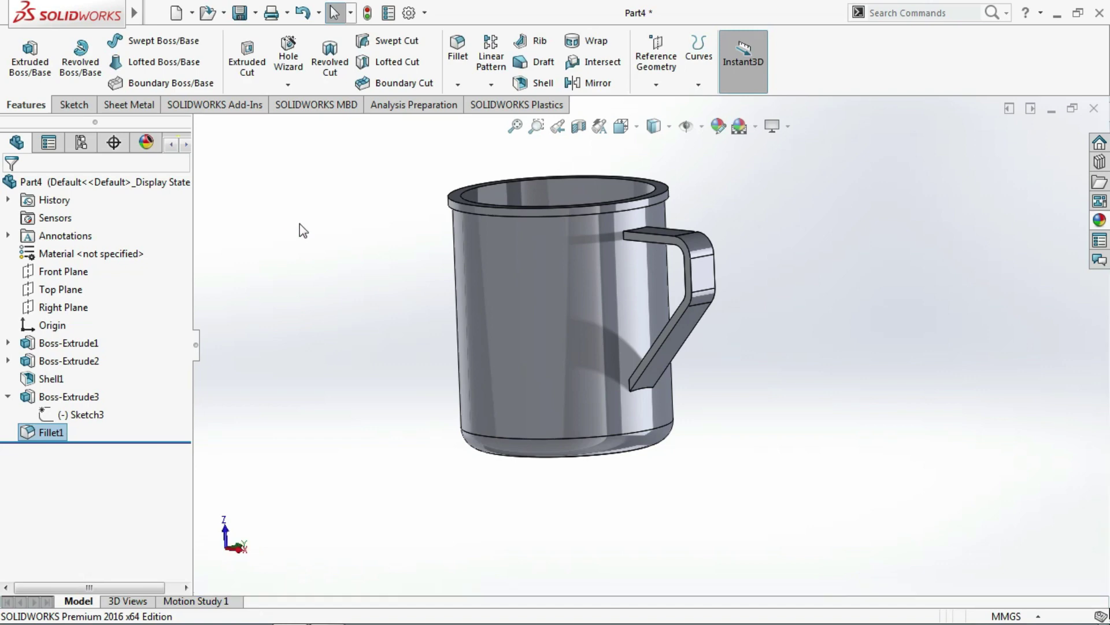
pyautogui.click(457, 58)
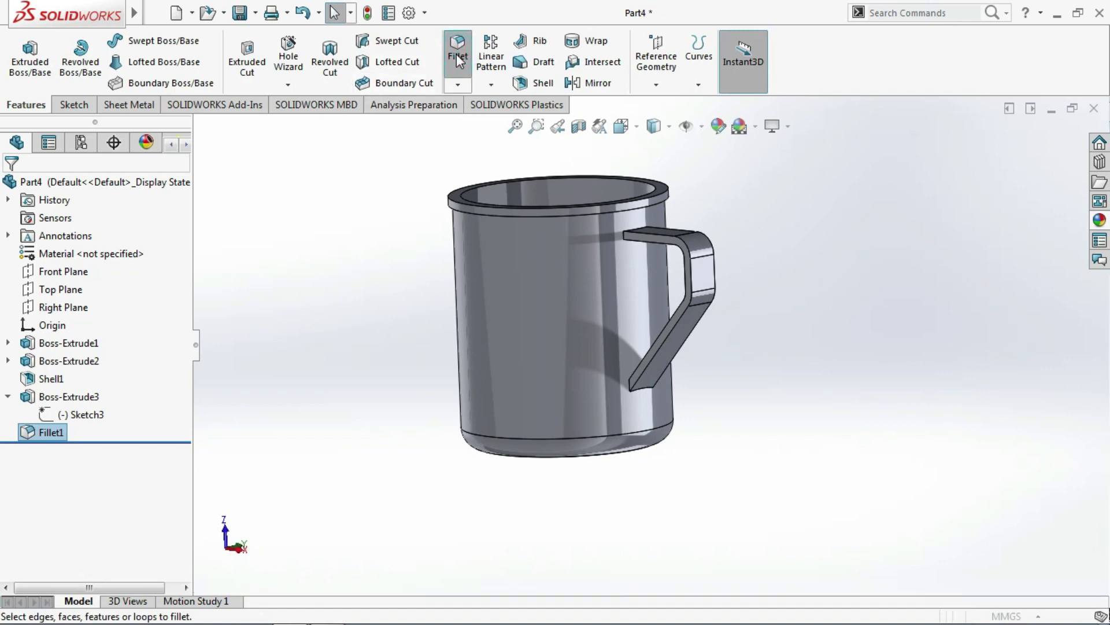
# Set a 1 mm fillet on the top, second and inner rim edges
pyautogui.write('1')
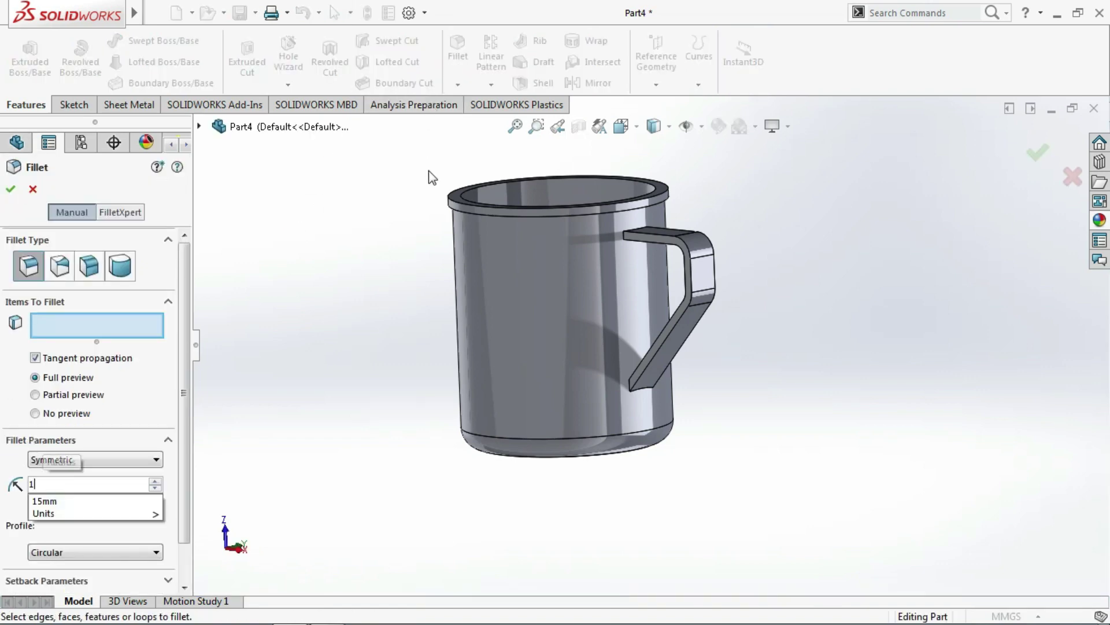
pyautogui.scroll(-1, 419, 168)
pyautogui.scroll(-3, 419, 168)
pyautogui.click(547, 255)
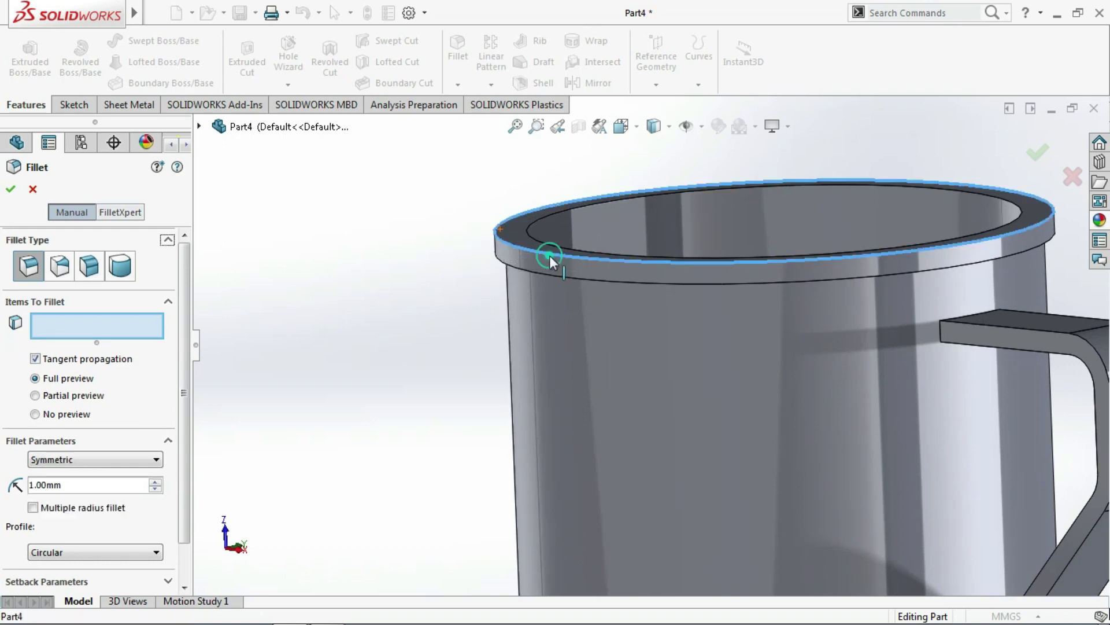
pyautogui.click(560, 276)
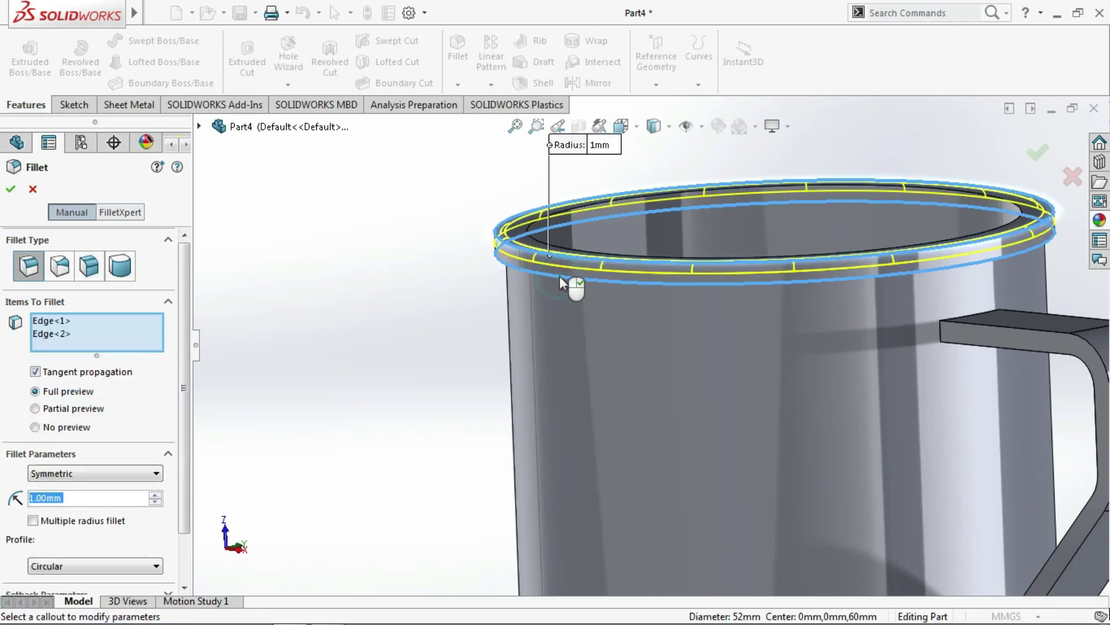
pyautogui.moveTo(558, 275); pyautogui.dragTo(550, 327, button='middle')
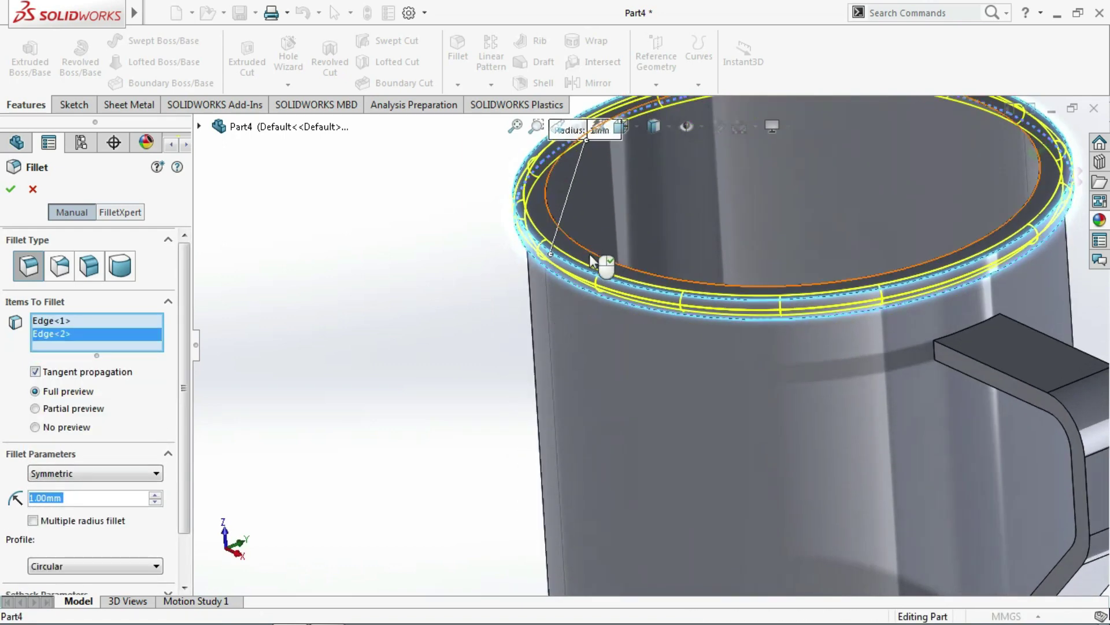
pyautogui.click(594, 261)
pyautogui.scroll(2, 686, 304)
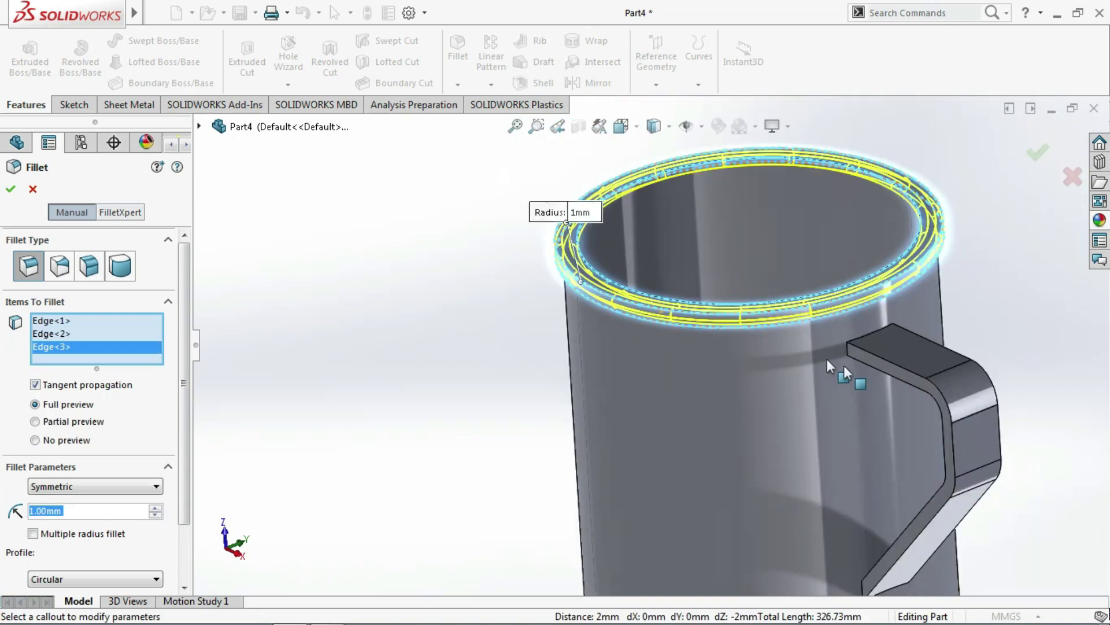
# Add handle edges to the fillet, removing a mistakenly picked end face
pyautogui.click(866, 364)
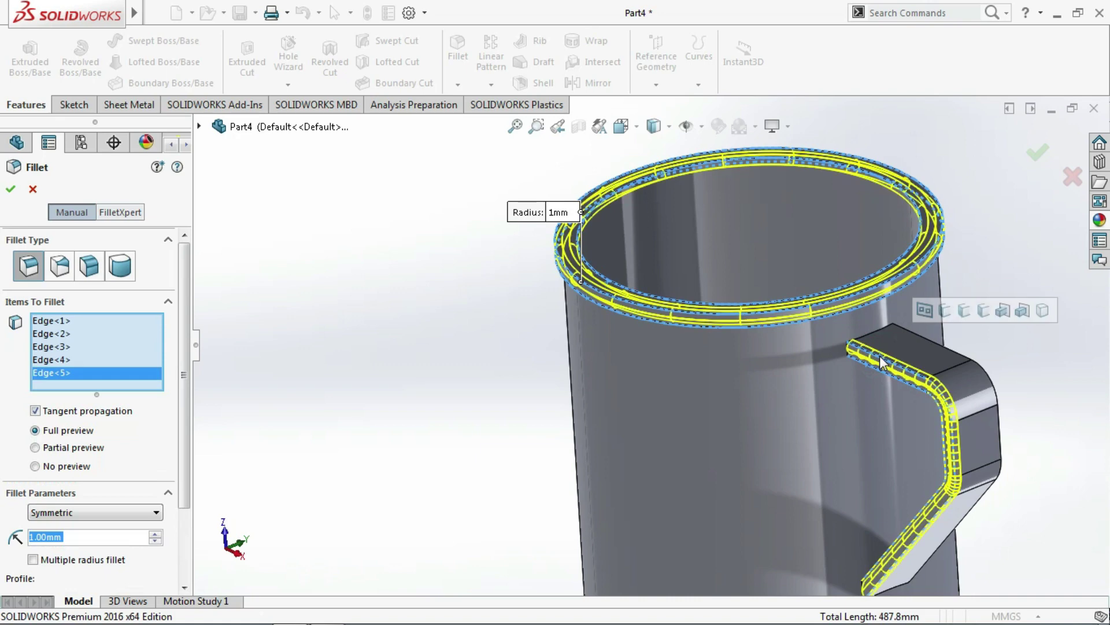
pyautogui.moveTo(881, 362); pyautogui.dragTo(862, 393, button='middle')
pyautogui.scroll(-2, 891, 365)
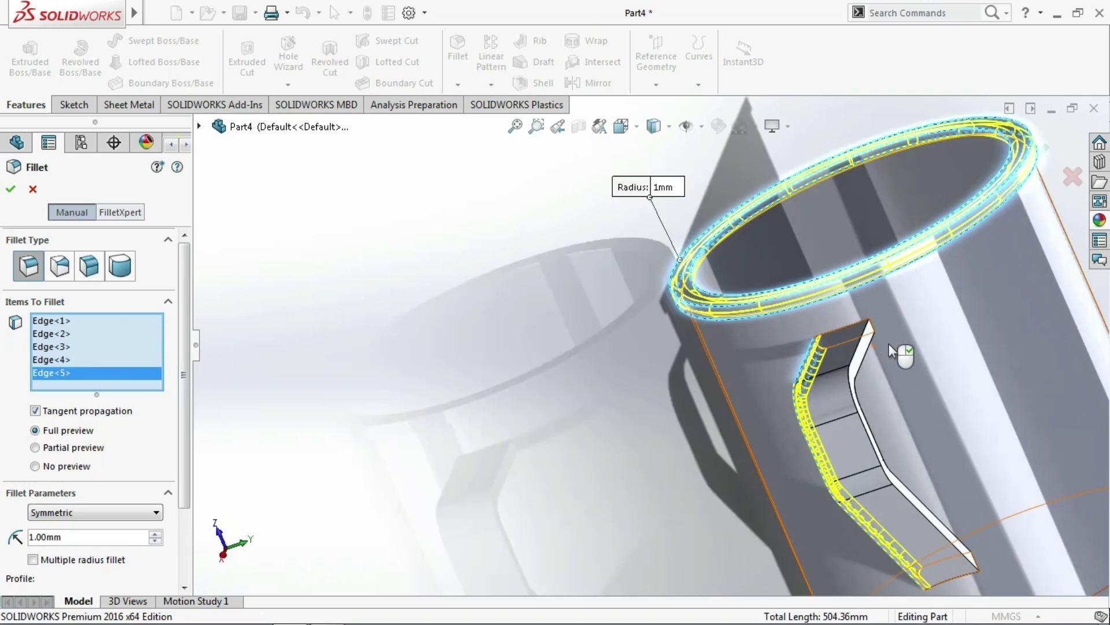
pyautogui.scroll(-3, 868, 355)
pyautogui.click(818, 347)
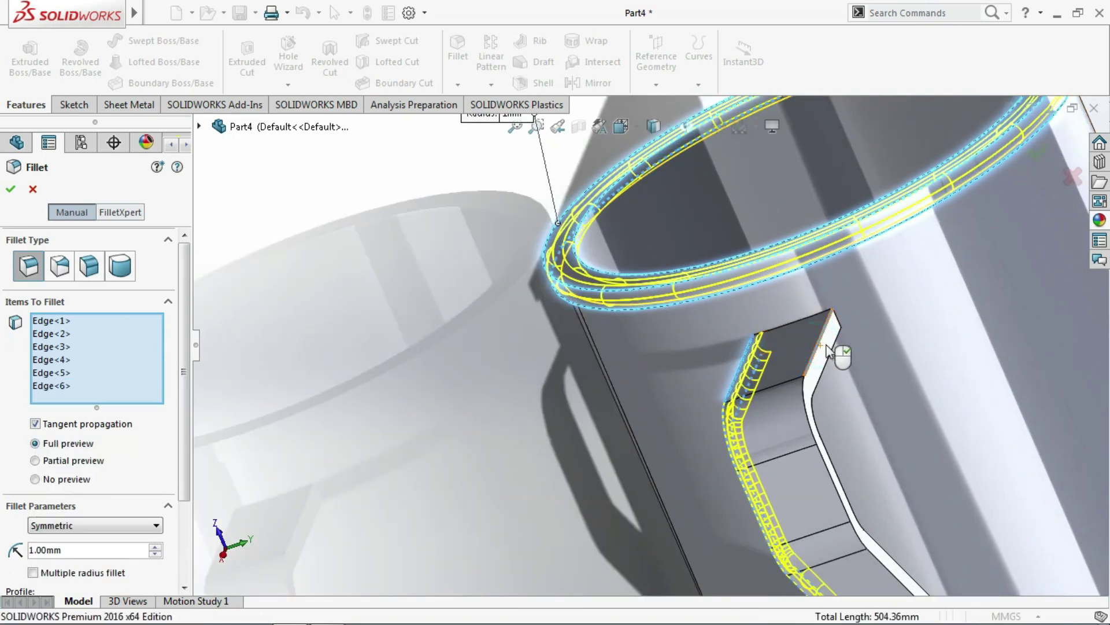
pyautogui.click(837, 349)
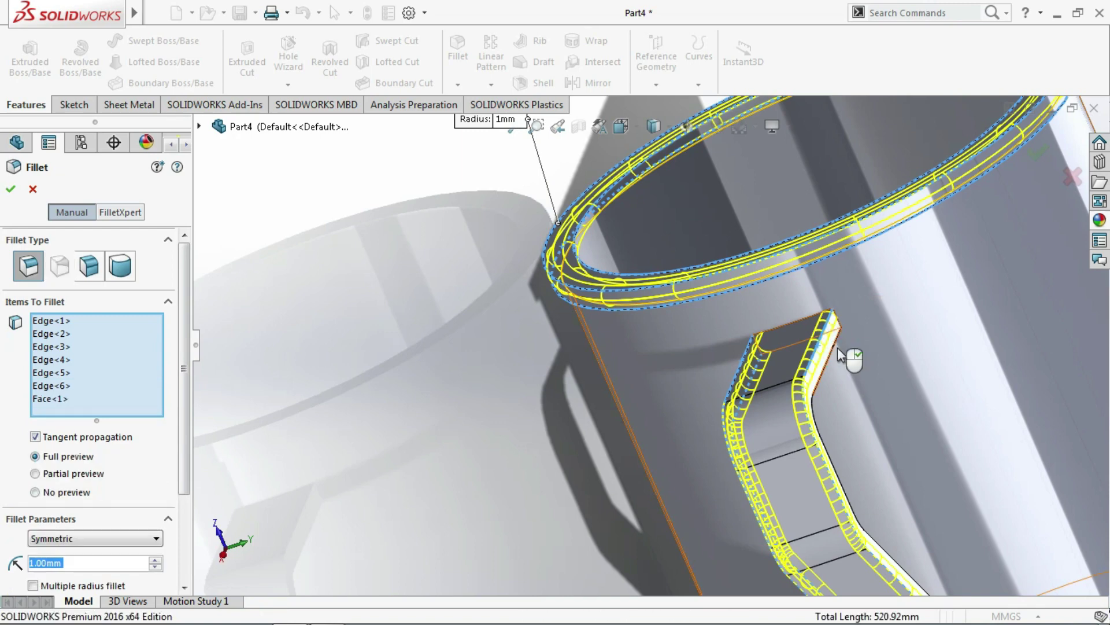
pyautogui.click(46, 403)
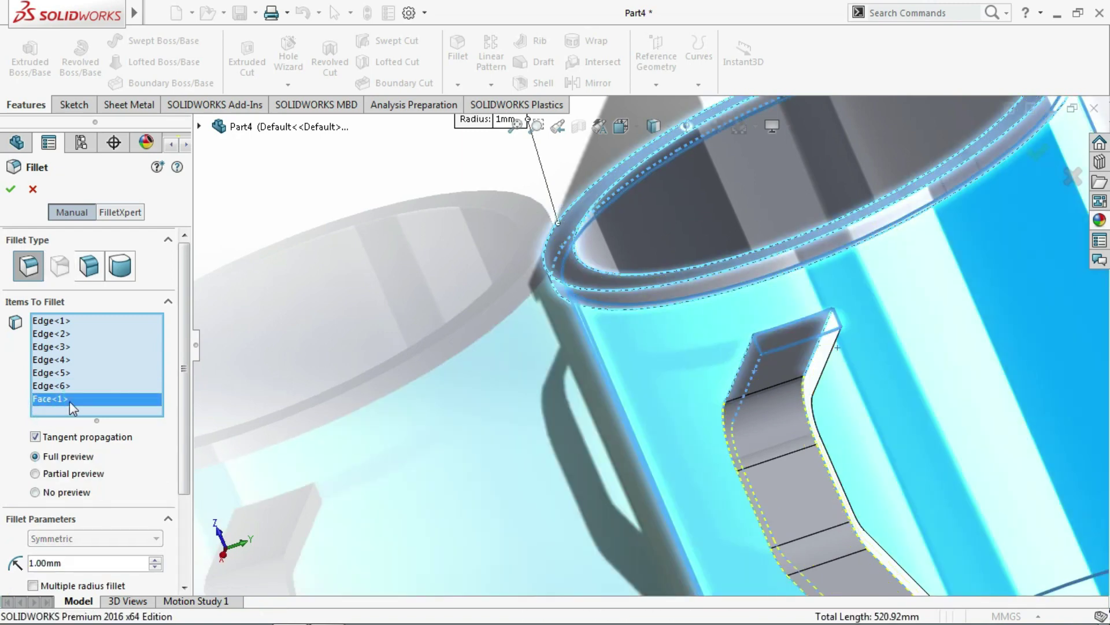
pyautogui.press('Delete')
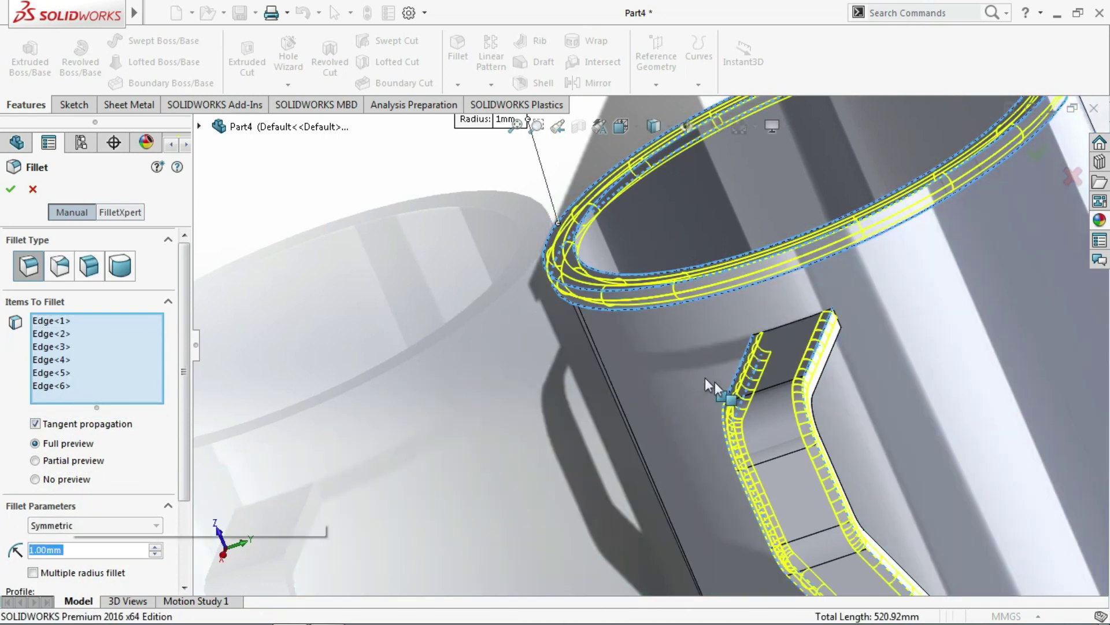
# Add the last handle edge, confirm the 1 mm fillet and fit the mug upright
pyautogui.click(826, 381)
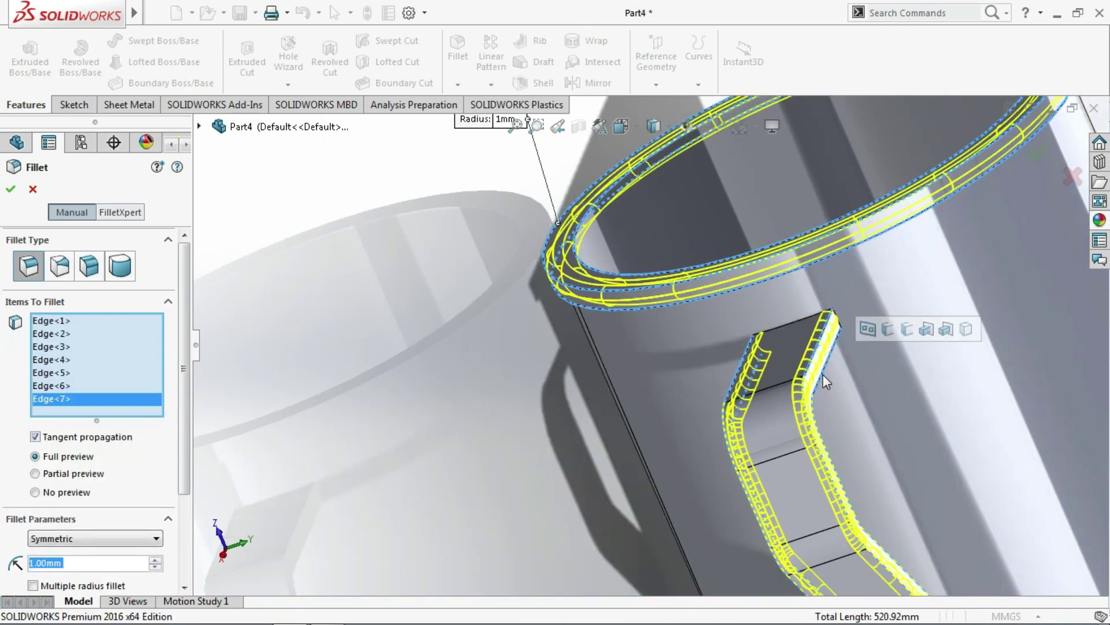
pyautogui.moveTo(768, 426)
pyautogui.mouseDown(button='middle')
pyautogui.moveTo(777, 413)
pyautogui.moveTo(8, 239)
pyautogui.mouseUp(button='middle')
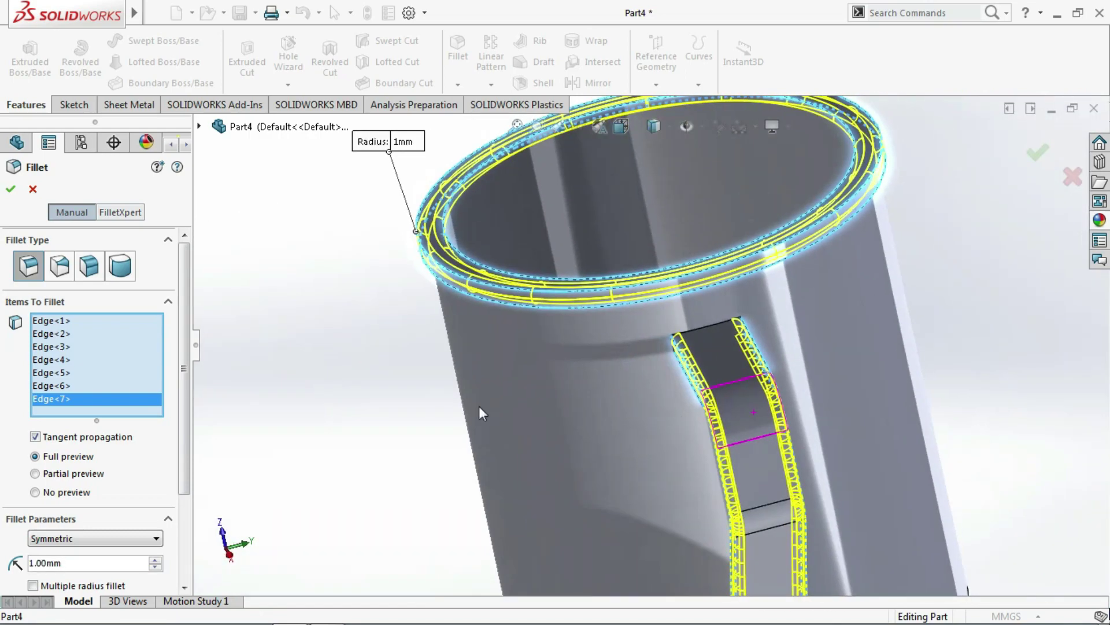
pyautogui.click(12, 193)
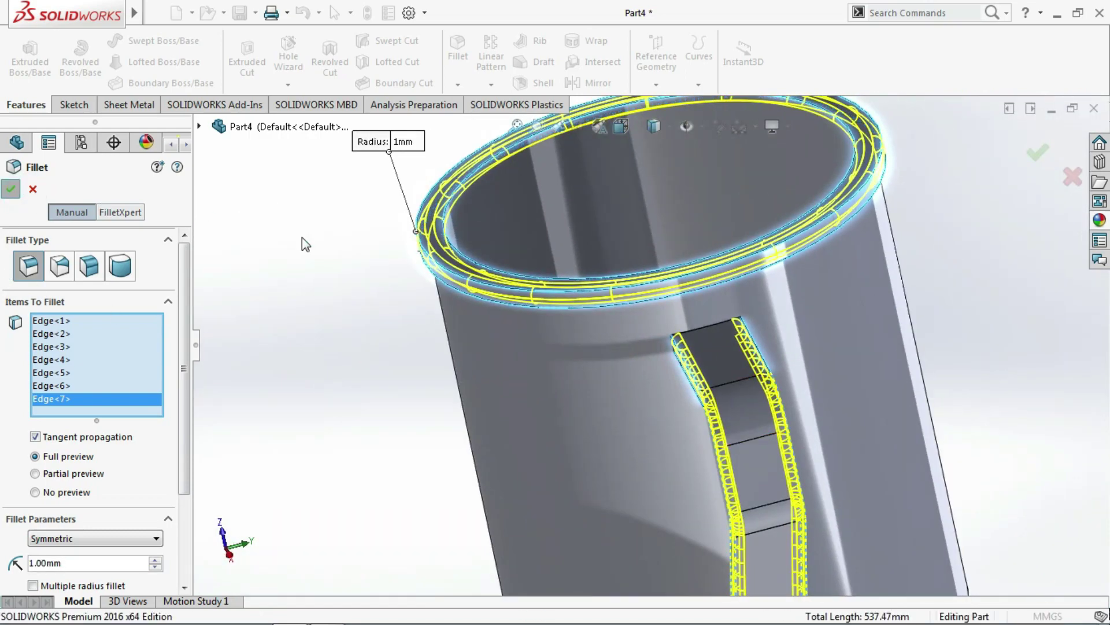
pyautogui.press('f')
pyautogui.moveTo(361, 334)
pyautogui.mouseDown(button='middle')
pyautogui.moveTo(421, 285)
pyautogui.moveTo(489, 281)
pyautogui.moveTo(450, 324)
pyautogui.mouseUp(button='middle')
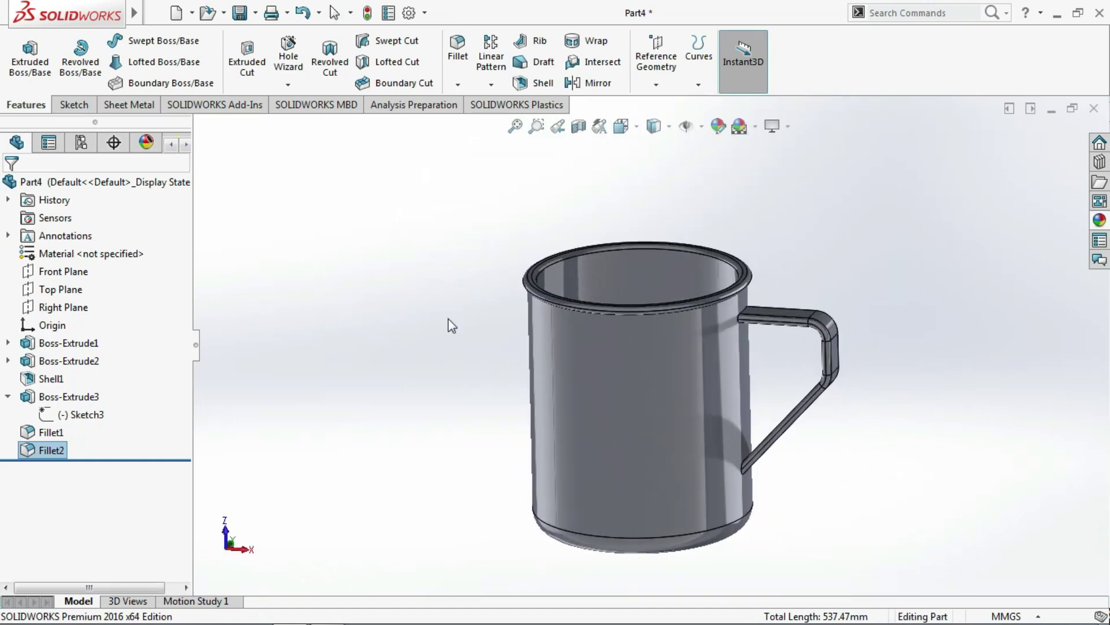
# Apply the Metal > Aluminum polished aluminum appearance to the whole Part4 mug
pyautogui.click(1099, 221)
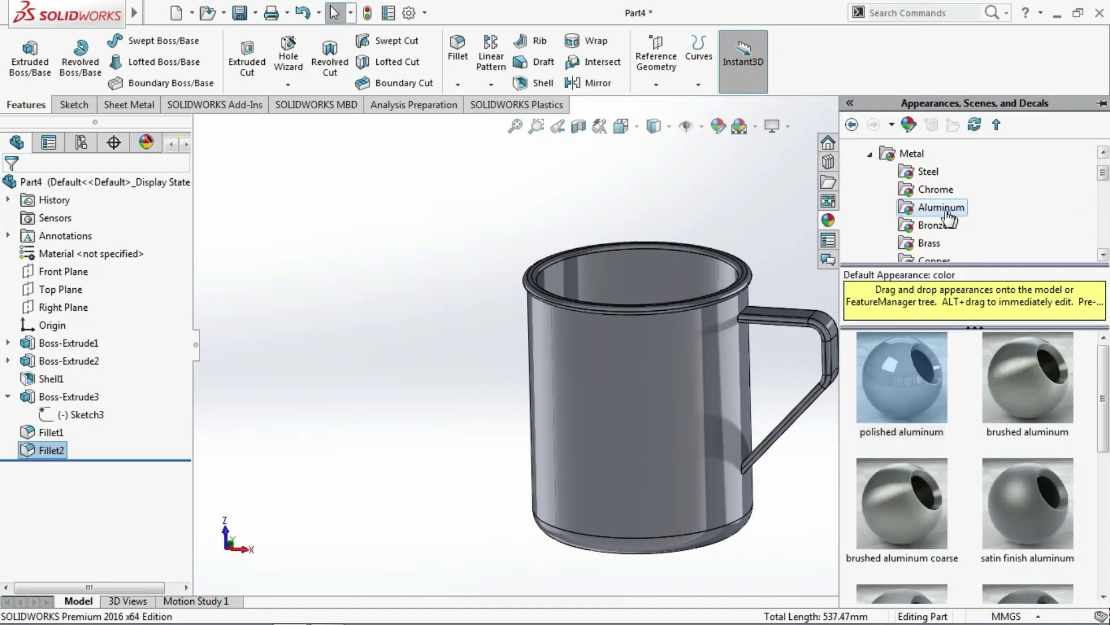
pyautogui.click(914, 398)
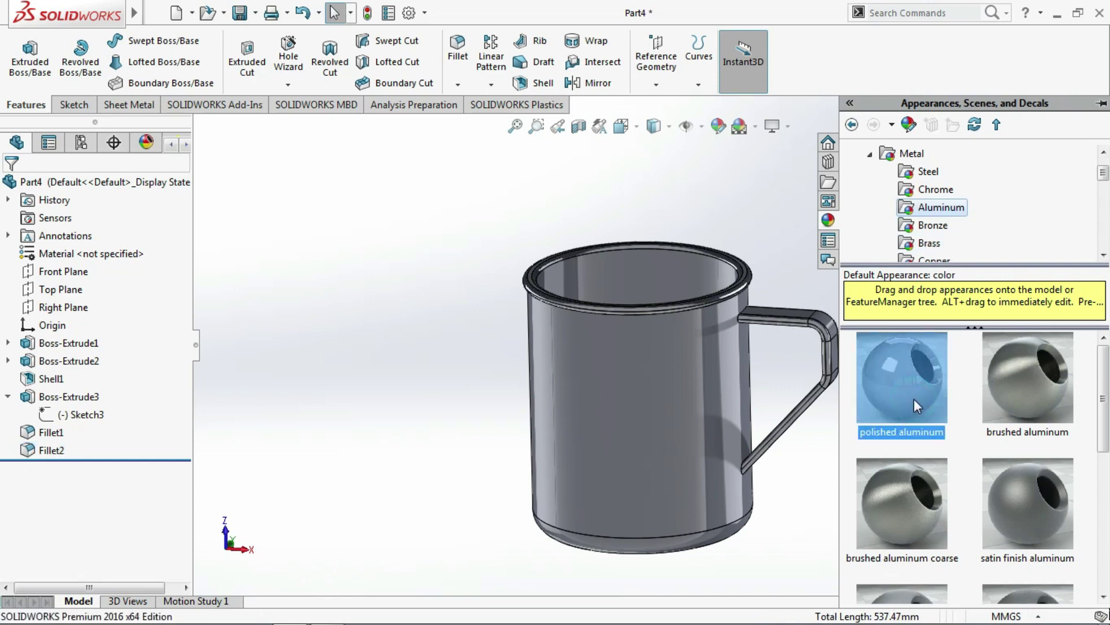
pyautogui.click(32, 181)
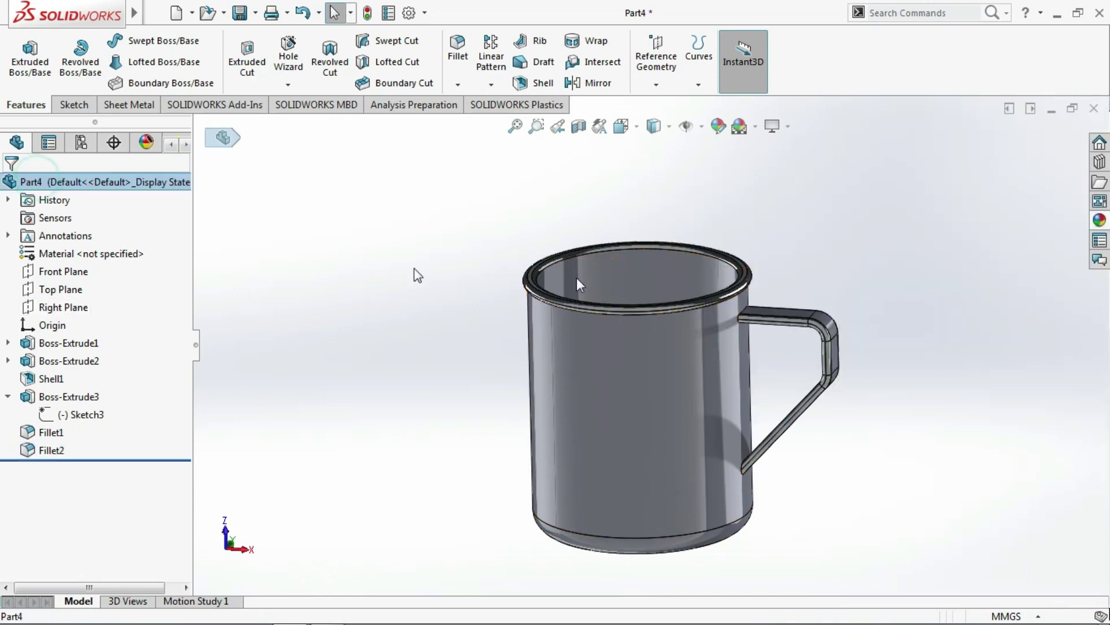
pyautogui.click(1099, 220)
pyautogui.doubleClick(922, 384)
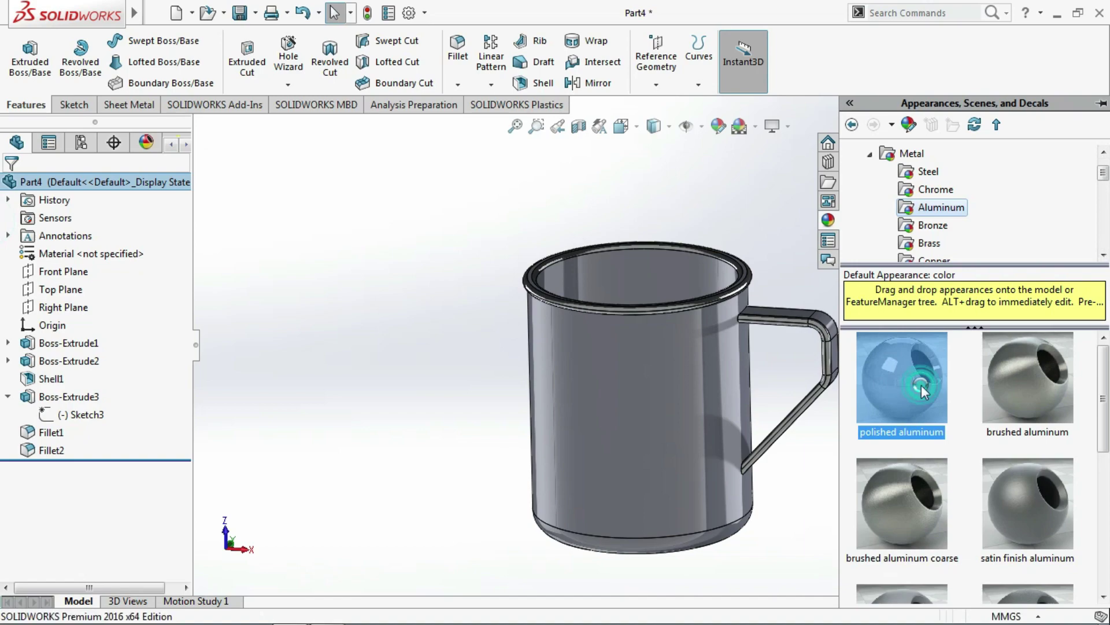